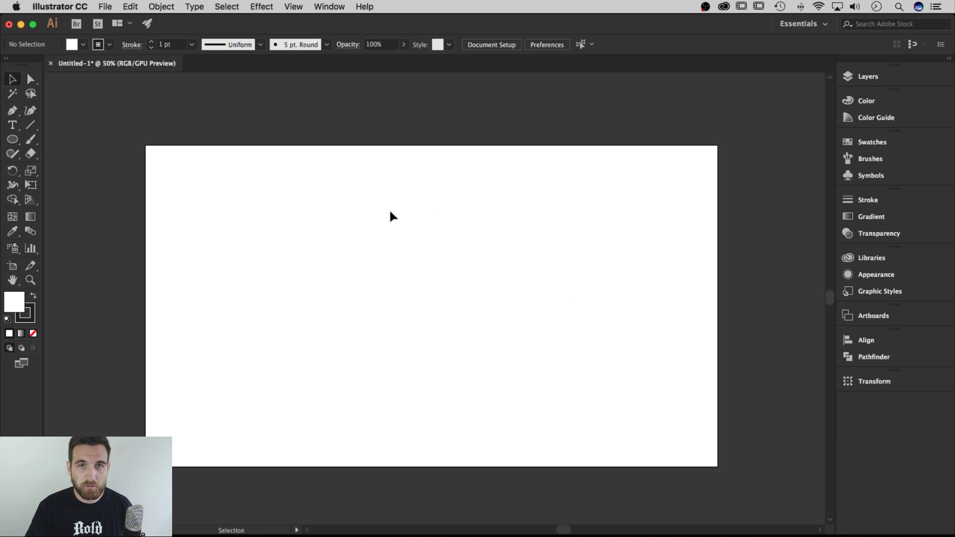
- Turn on the rulers and drag a horizontal guide from the top ruler to mid-artboard
{"action": "left_click", "coordinate": [293, 6]}
{"action": "mouse_move", "coordinate": [314, 264]}
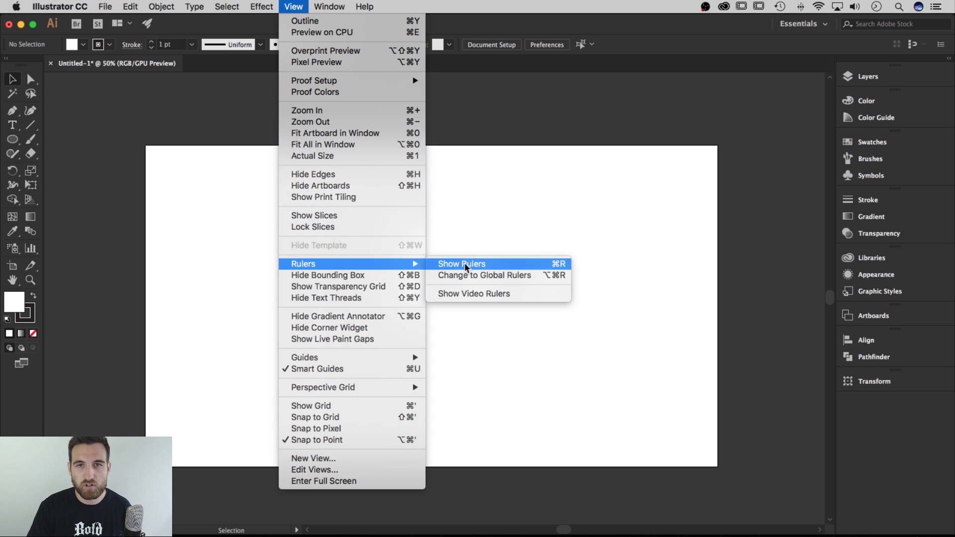
{"action": "left_click", "coordinate": [466, 265]}
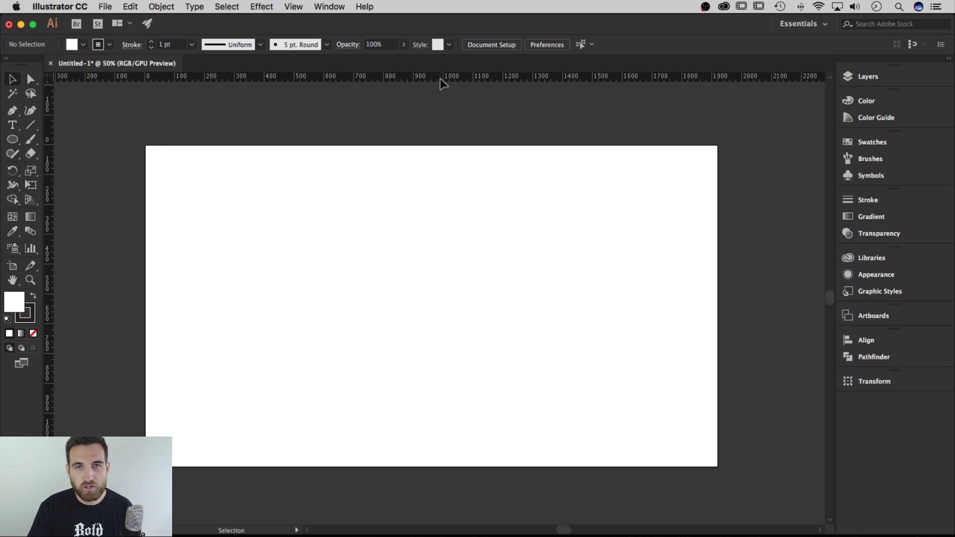
{"action": "left_click_drag", "start_coordinate": [443, 76], "coordinate": [442, 78]}
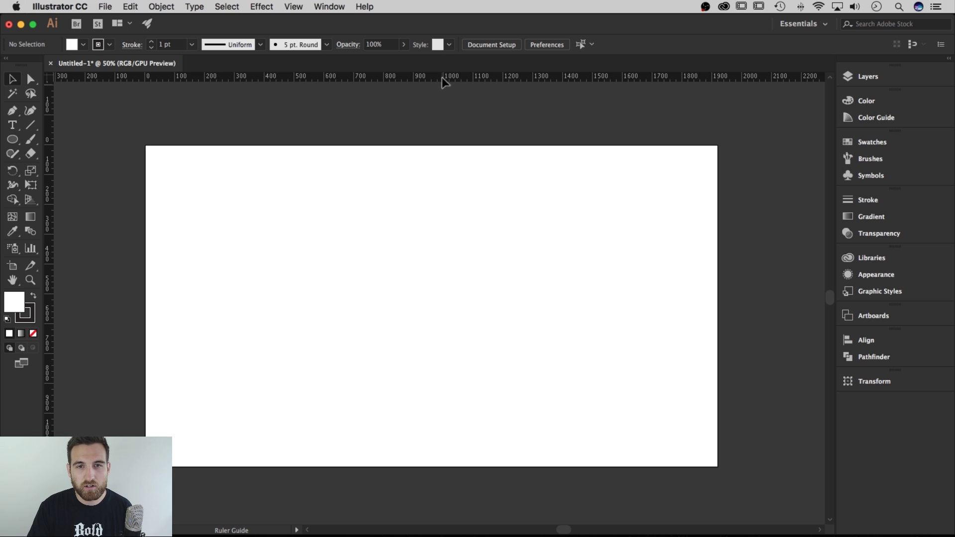
{"action": "left_click_drag", "start_coordinate": [438, 133], "coordinate": [439, 305]}
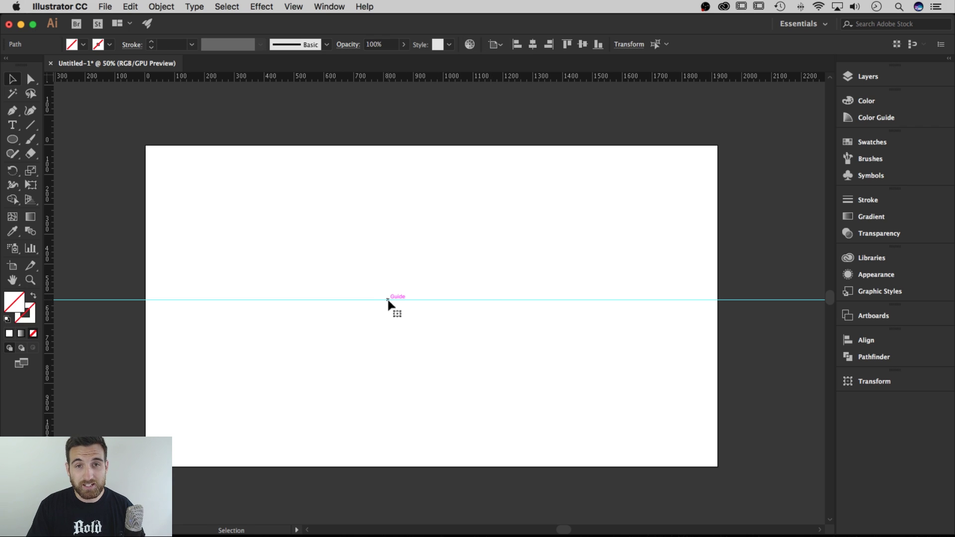
{"action": "left_click", "coordinate": [428, 313]}
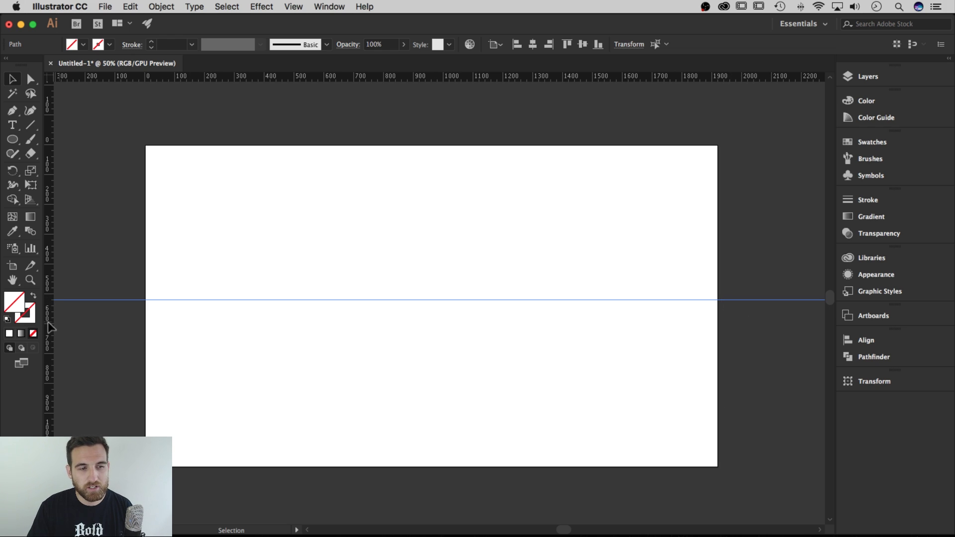
- Drag a vertical guide from the left ruler to left of the artboard centre
{"action": "left_click_drag", "start_coordinate": [48, 320], "coordinate": [368, 321]}
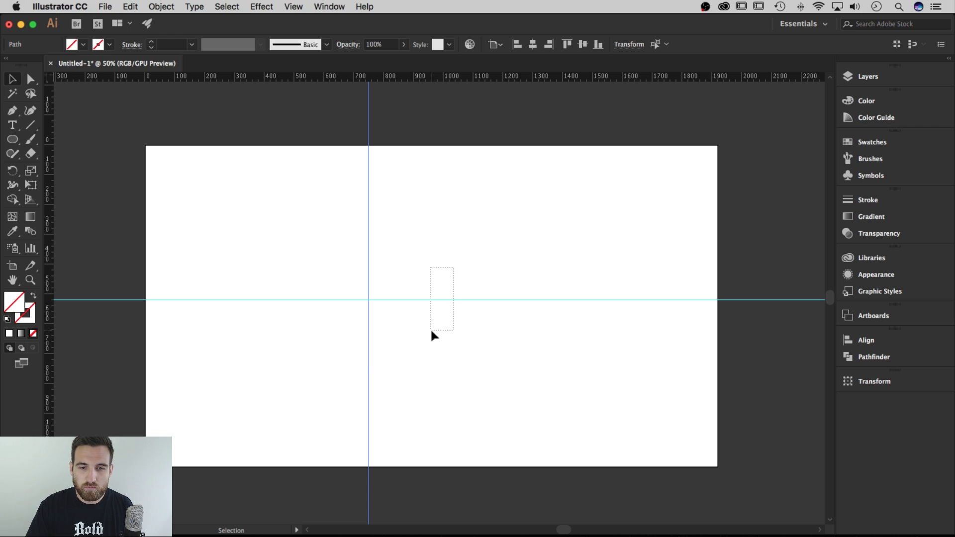
{"action": "left_click_drag", "start_coordinate": [434, 335], "coordinate": [438, 328]}
{"action": "left_click", "coordinate": [441, 299]}
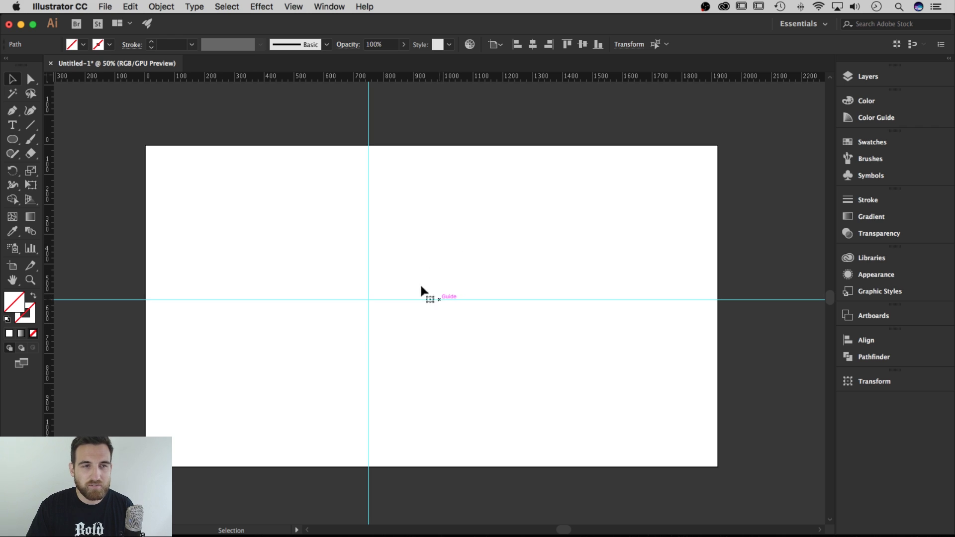
- Lock the guides from the View menu's Guides options
{"action": "left_click", "coordinate": [292, 6]}
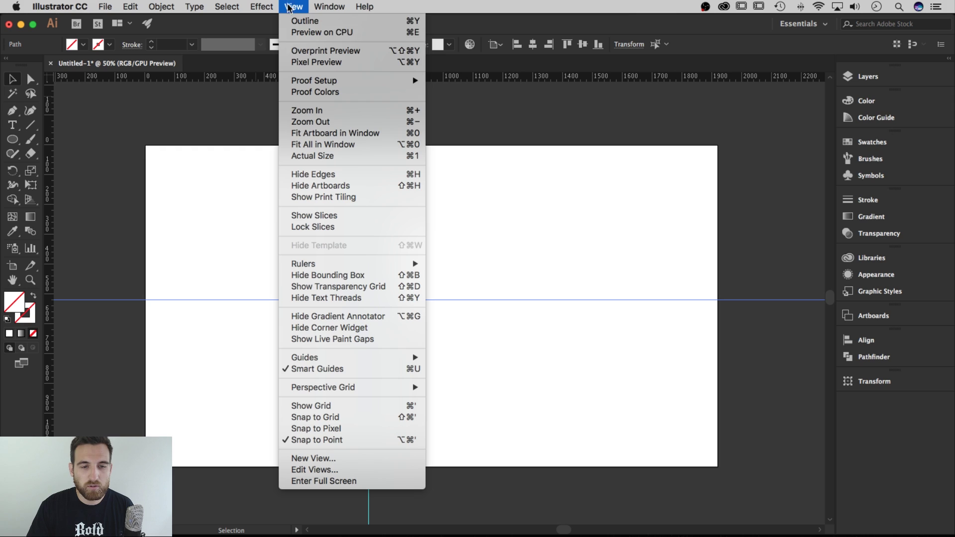
{"action": "mouse_move", "coordinate": [351, 358]}
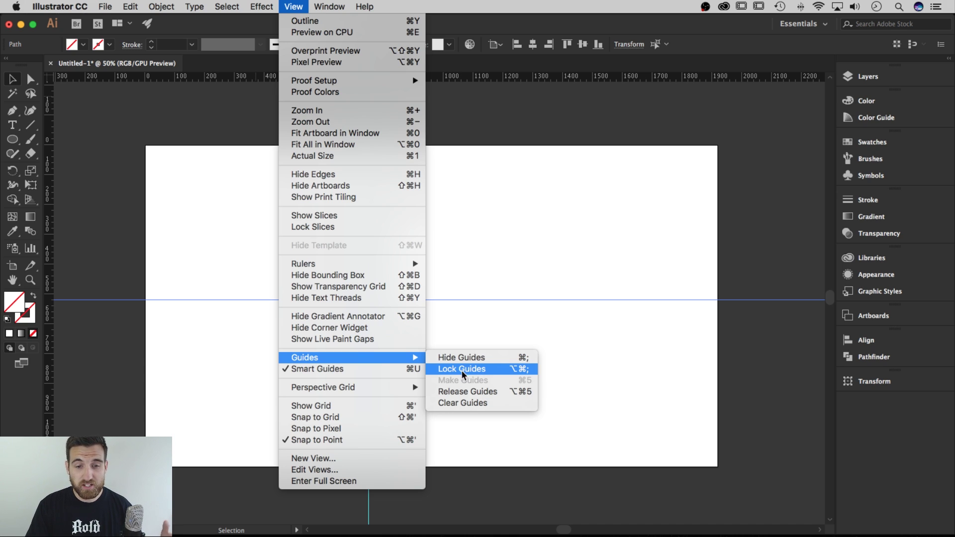
{"action": "left_click", "coordinate": [471, 371]}
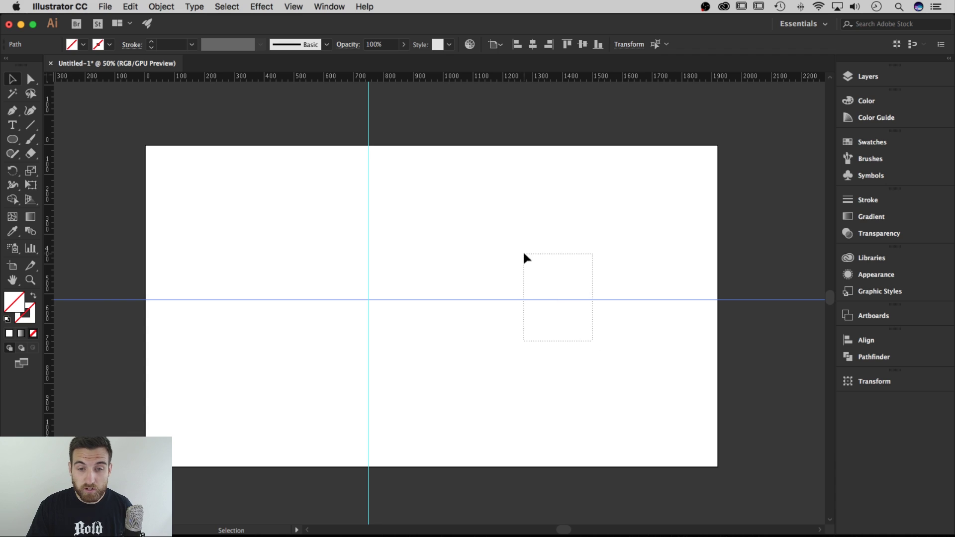
{"action": "left_click", "coordinate": [525, 299]}
- Try rotating the guide freehand towards 45°, then undo the rotation
{"action": "key", "text": "v"}
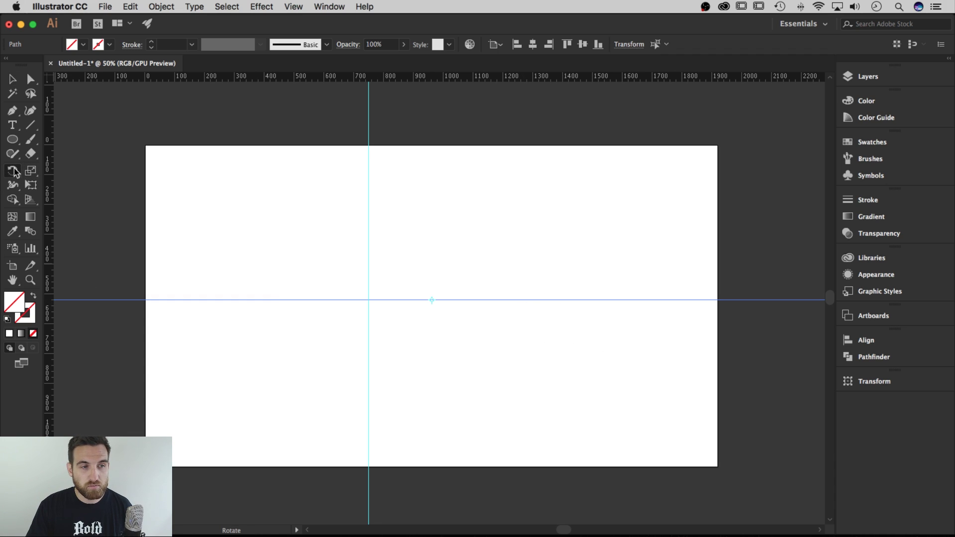
{"action": "left_click", "coordinate": [474, 293]}
{"action": "left_click_drag", "start_coordinate": [473, 304], "coordinate": [465, 331]}
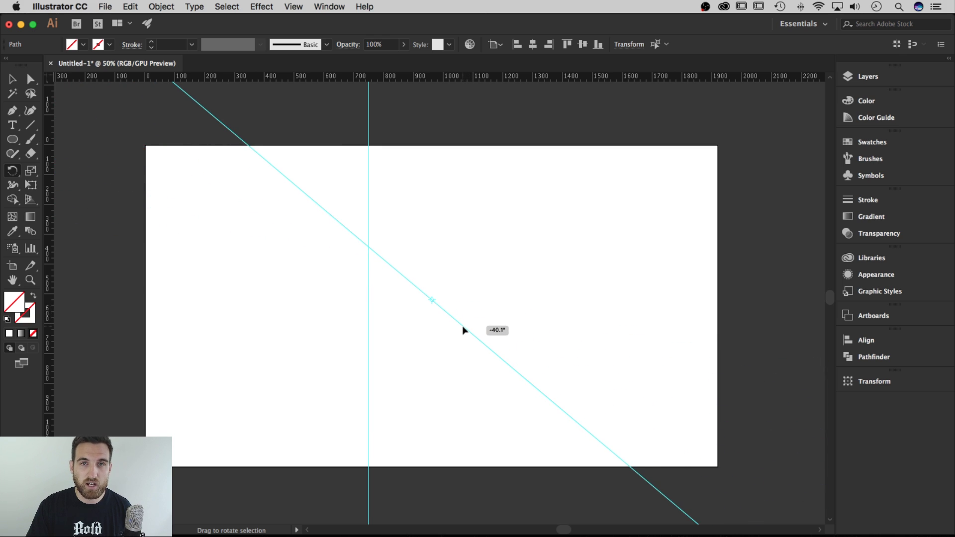
{"action": "left_click_drag", "start_coordinate": [465, 330], "coordinate": [514, 227]}
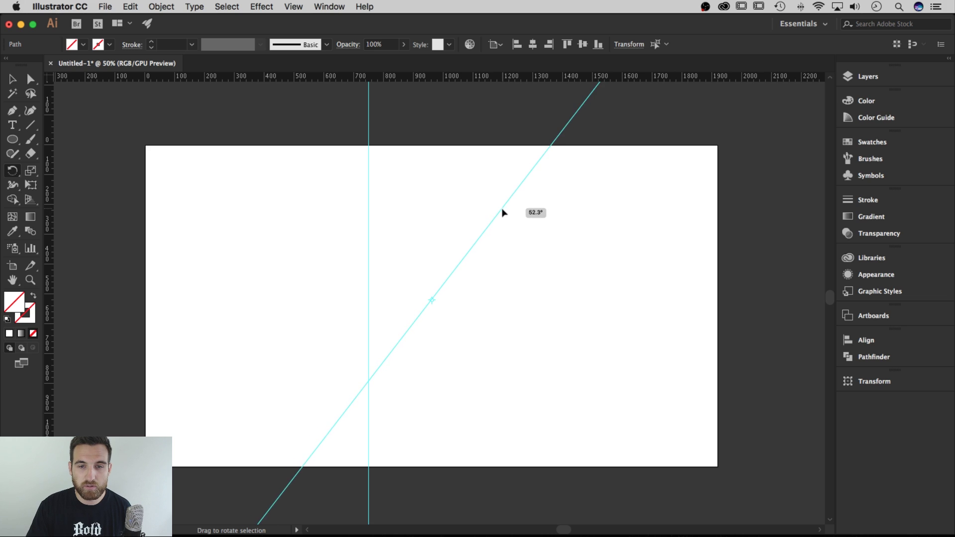
{"action": "left_click_drag", "start_coordinate": [514, 227], "coordinate": [516, 221]}
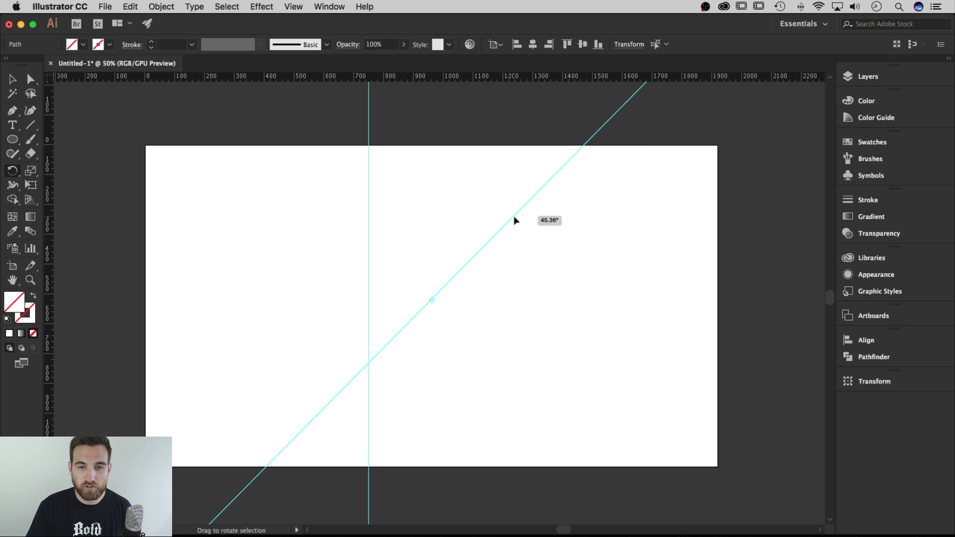
{"action": "key", "text": "super+z"}
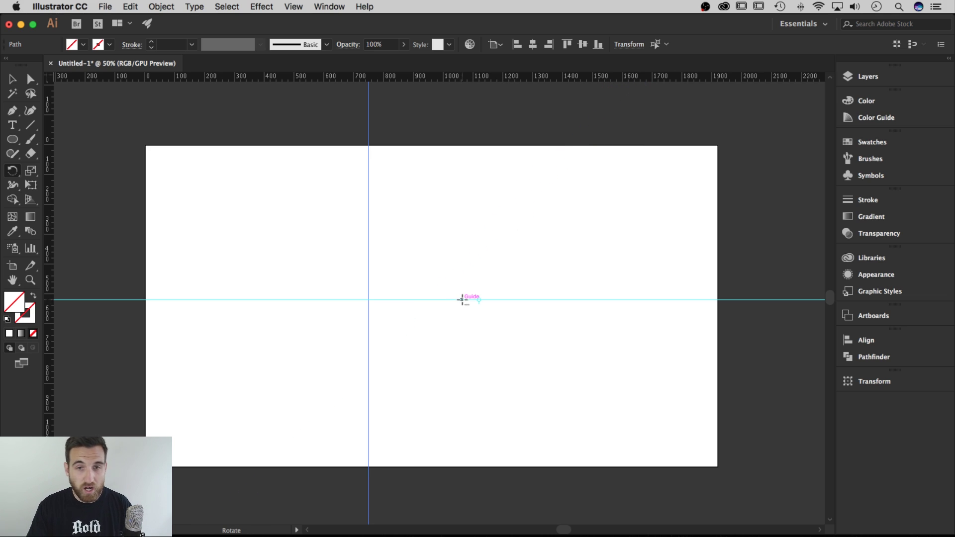
- Rotate the guide exactly 45° in the Rotate dialog with Preview, then deselect
{"action": "left_click", "coordinate": [458, 299], "text": "alt"}
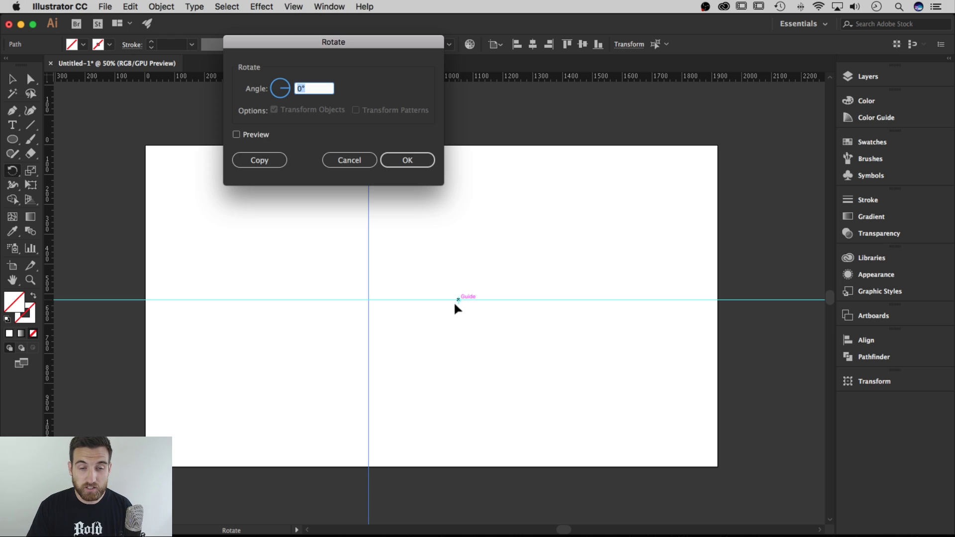
{"action": "type", "text": "5"}
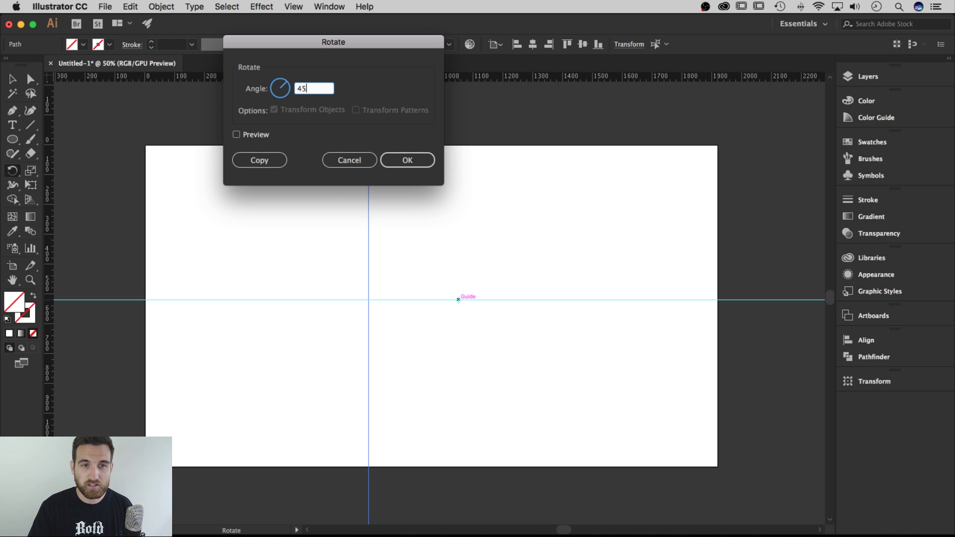
{"action": "left_click", "coordinate": [237, 134]}
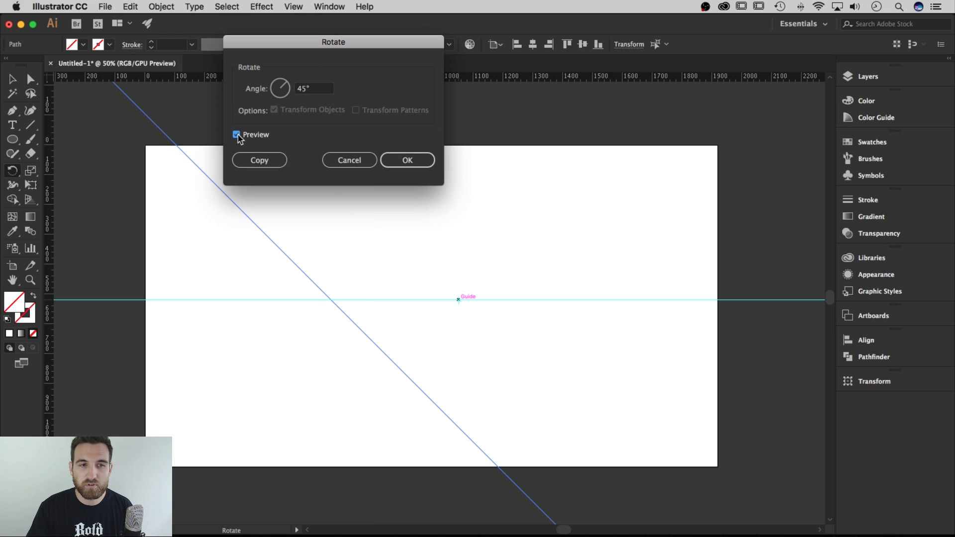
{"action": "left_click", "coordinate": [407, 161]}
{"action": "key", "text": "v"}
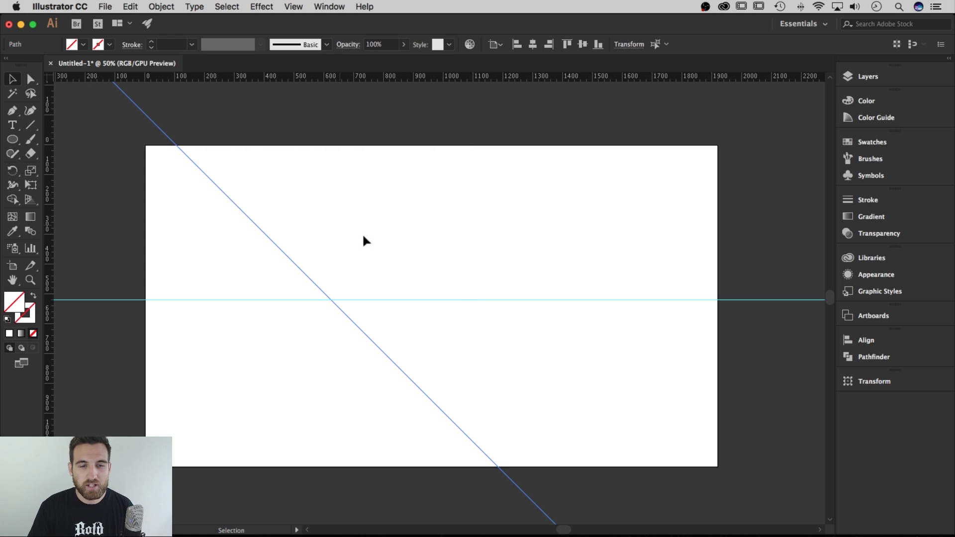
{"action": "left_click", "coordinate": [395, 256]}
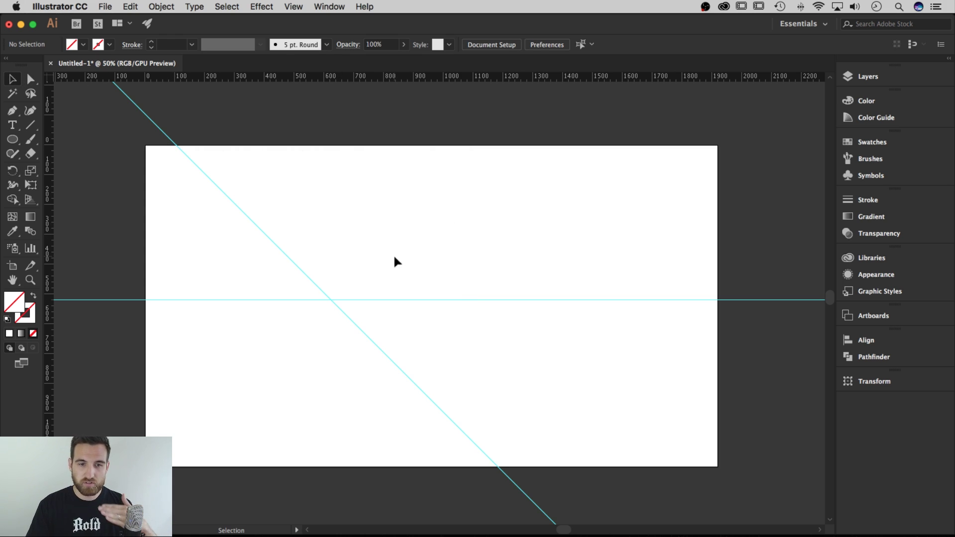
- Move both guides lower on the artboard
{"action": "left_click_drag", "start_coordinate": [437, 251], "coordinate": [256, 404]}
{"action": "left_click_drag", "start_coordinate": [357, 263], "coordinate": [317, 340]}
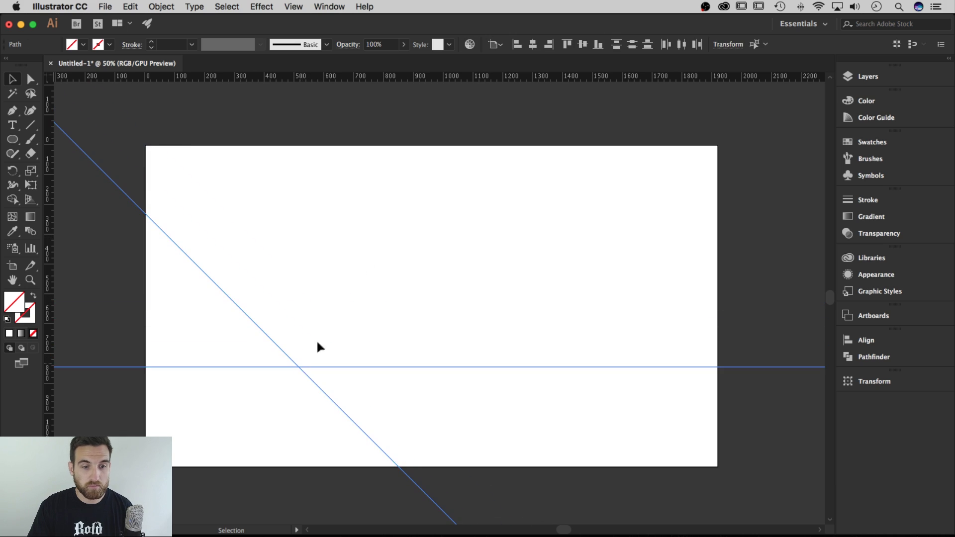
{"action": "left_click", "coordinate": [525, 255]}
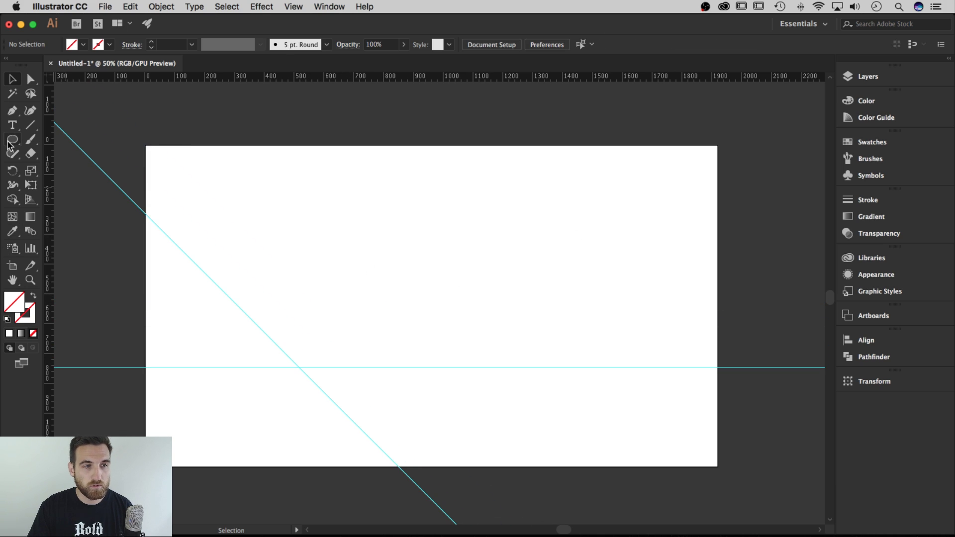
- Draw a 378 px circle in the upper artboard and convert it into a guide
{"action": "left_click_drag", "start_coordinate": [12, 141], "coordinate": [53, 173]}
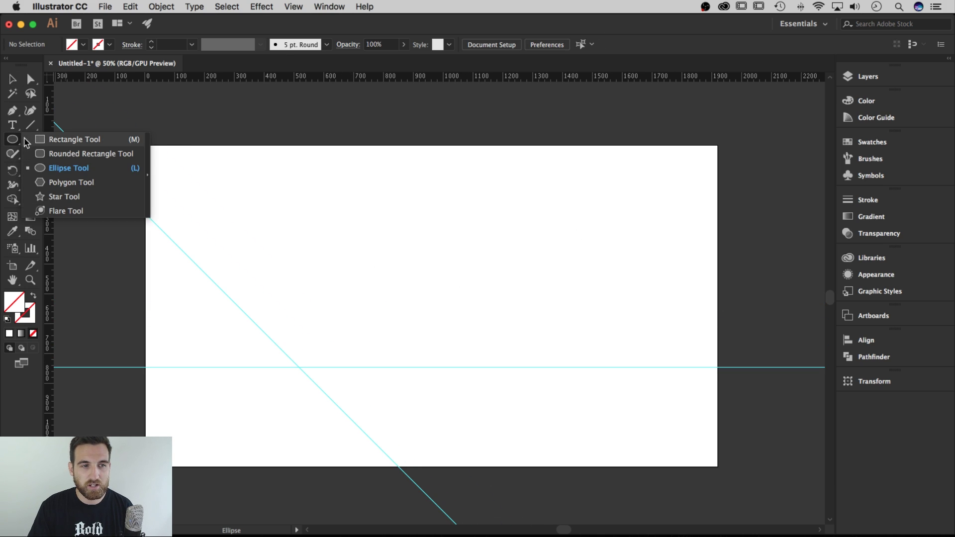
{"action": "left_click", "coordinate": [65, 169]}
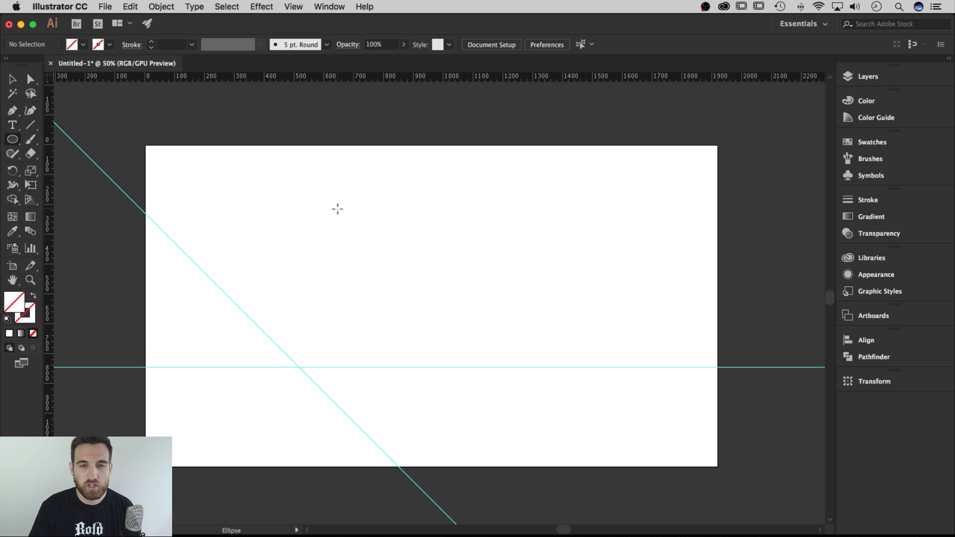
{"action": "left_click_drag", "start_coordinate": [386, 187], "coordinate": [498, 289]}
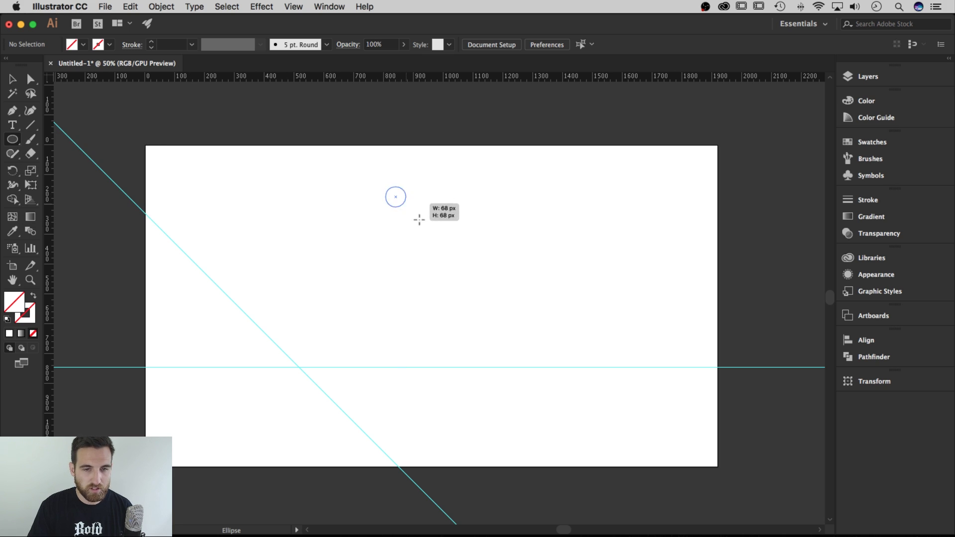
{"action": "left_click_drag", "start_coordinate": [499, 289], "coordinate": [499, 289]}
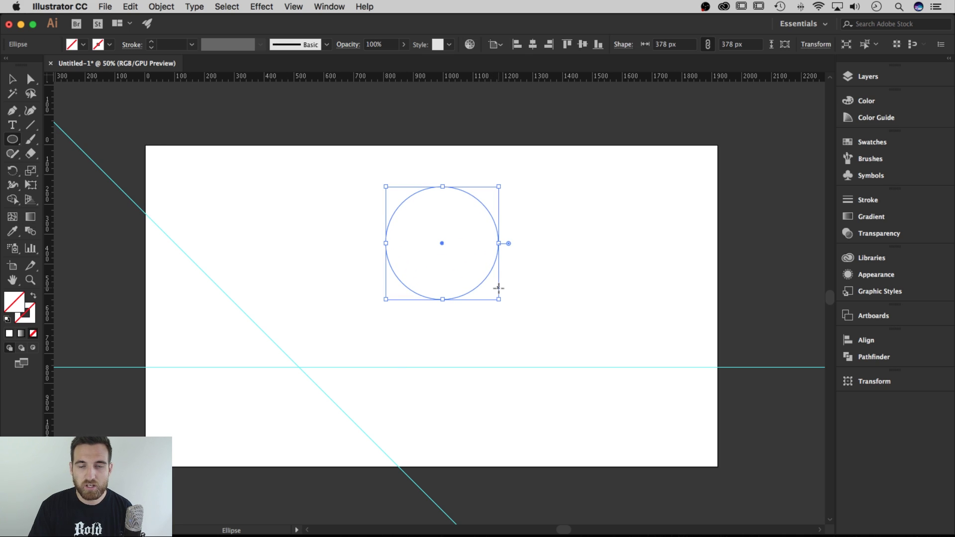
{"action": "key", "text": "v"}
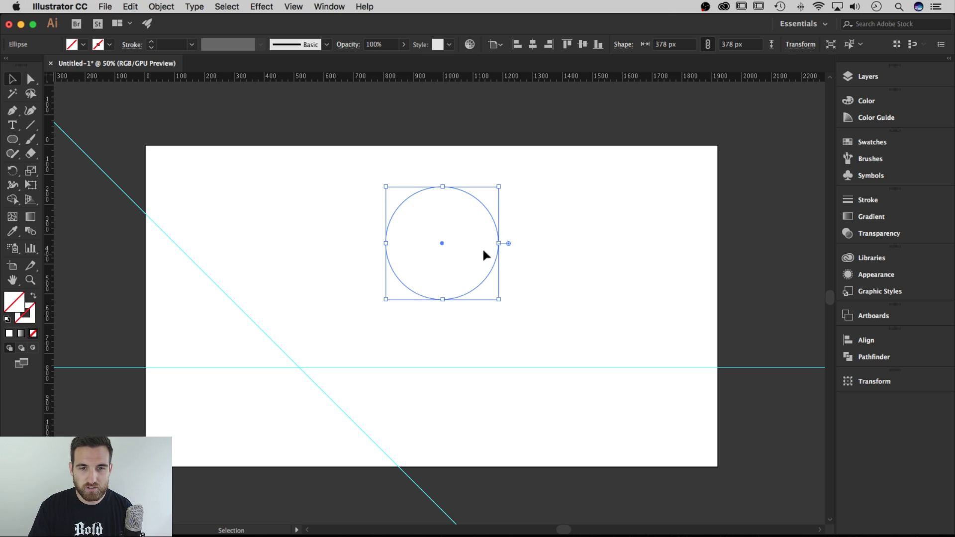
{"action": "right_click", "coordinate": [491, 211]}
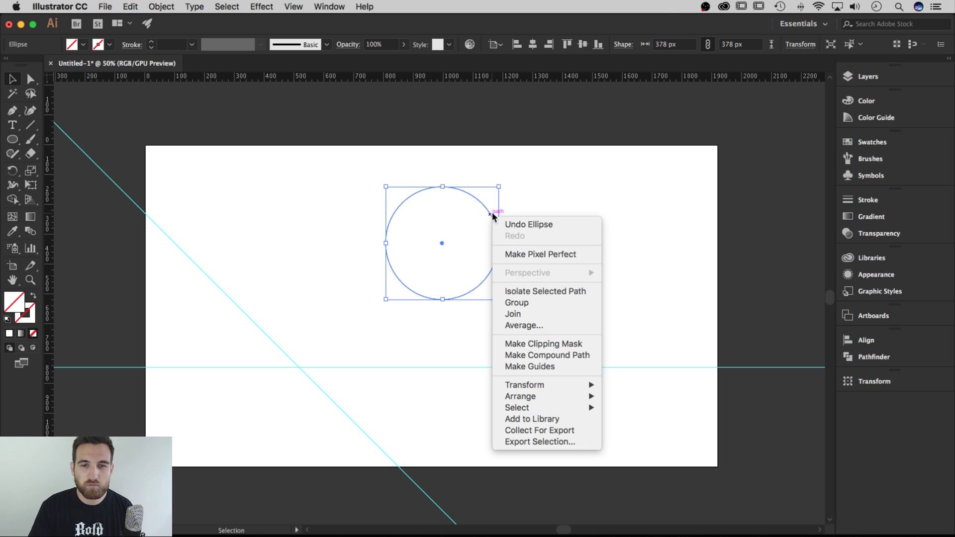
{"action": "left_click", "coordinate": [527, 366]}
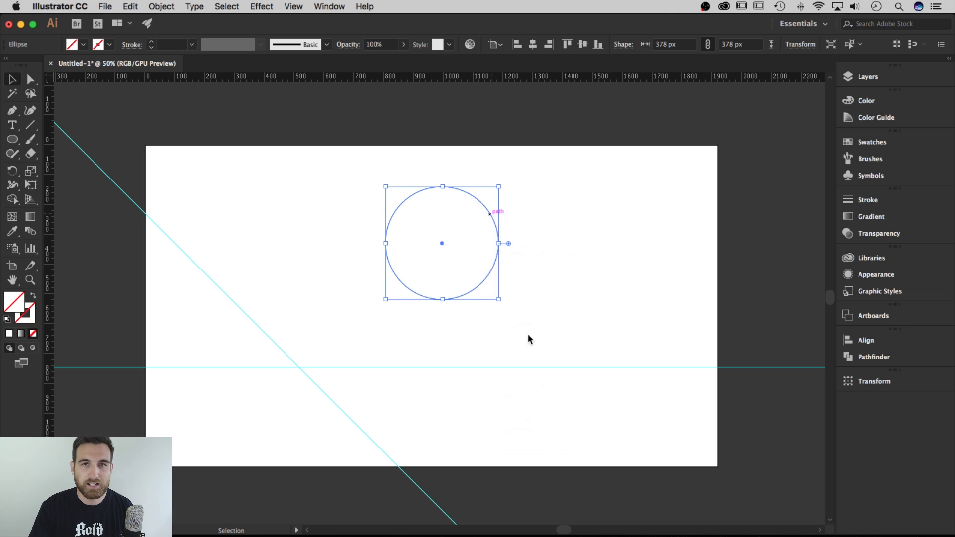
{"action": "left_click", "coordinate": [533, 219]}
- Nudge the circle guide right and enlarge it to about 654.75 px wide
{"action": "left_click", "coordinate": [502, 241]}
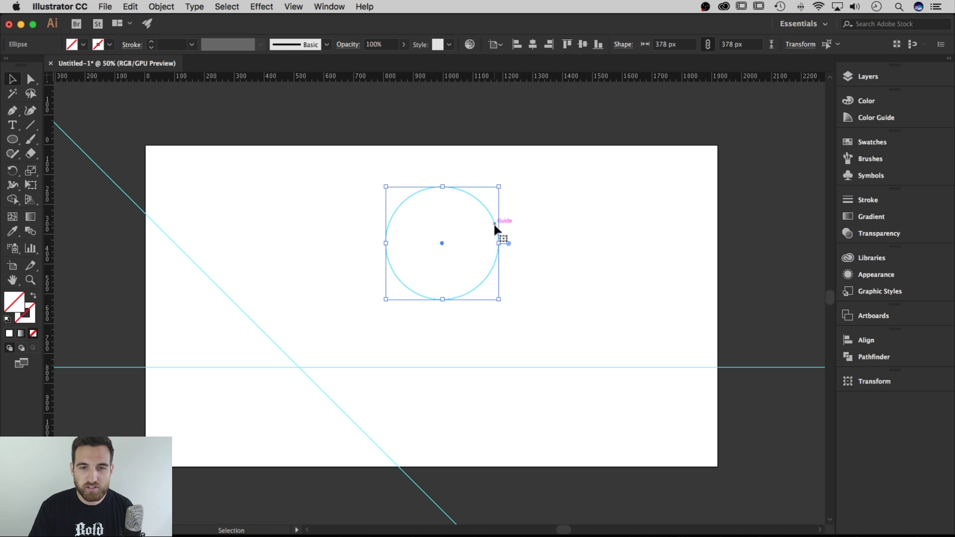
{"action": "left_click_drag", "start_coordinate": [493, 221], "coordinate": [515, 222]}
{"action": "left_click", "coordinate": [610, 230]}
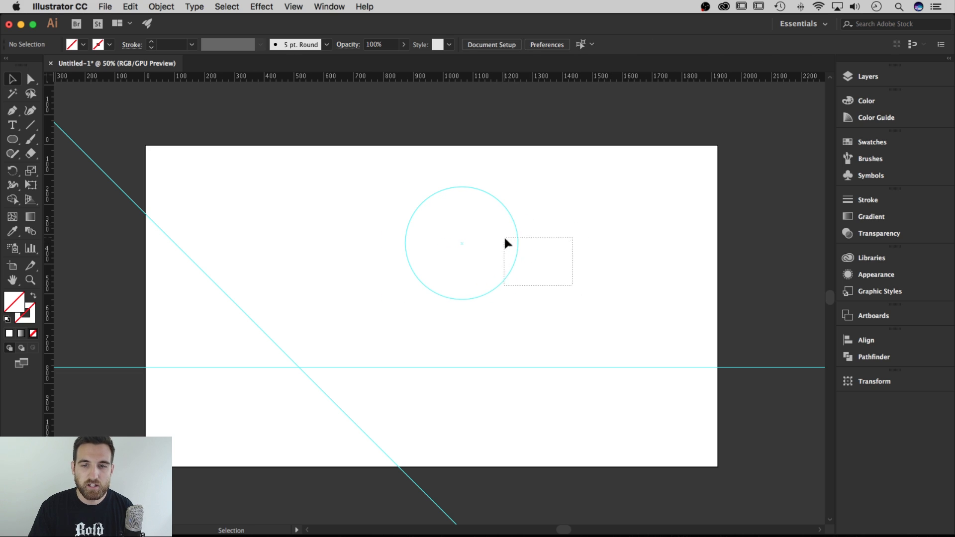
{"action": "left_click_drag", "start_coordinate": [572, 283], "coordinate": [504, 235]}
{"action": "left_click_drag", "start_coordinate": [520, 184], "coordinate": [552, 158]}
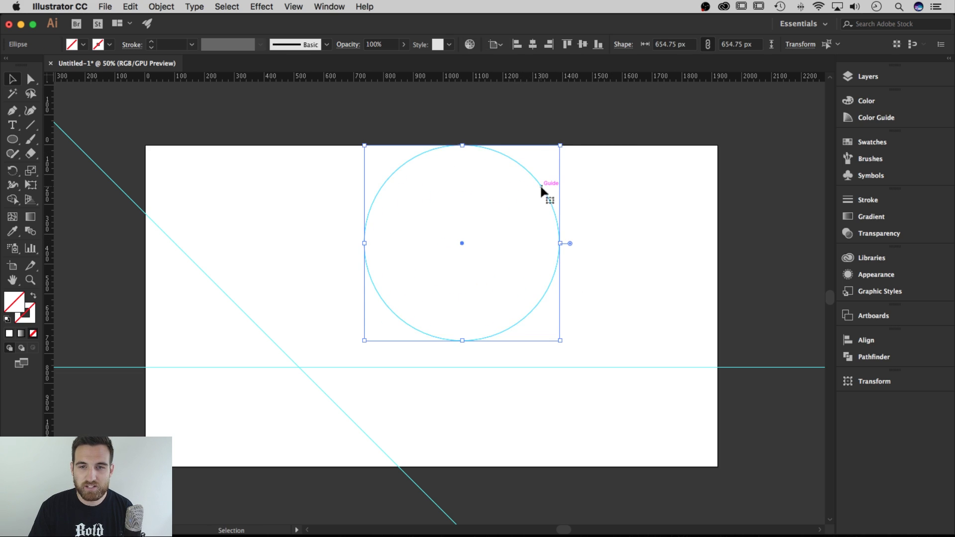
- Try a colour from the fill and stroke swatch dropdowns on the circle guide
{"action": "left_click", "coordinate": [109, 45]}
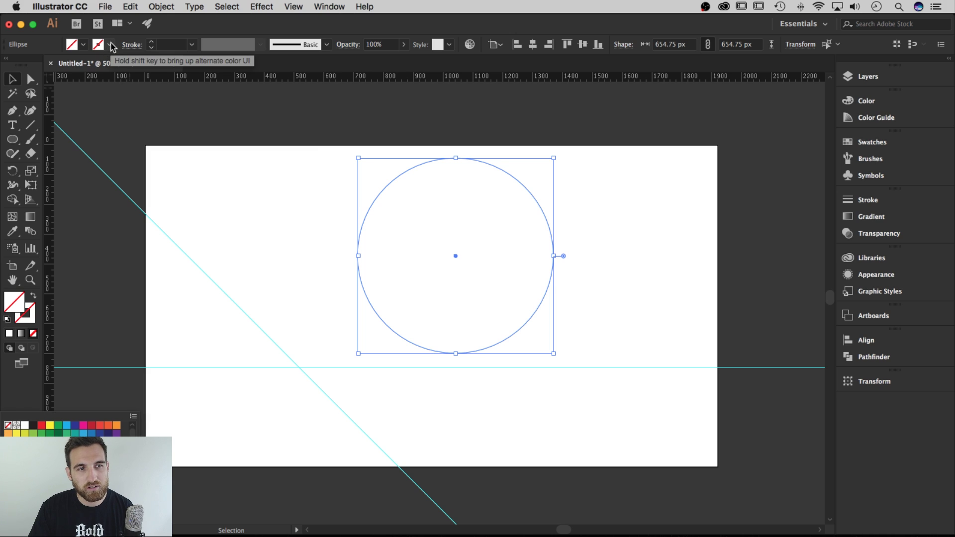
{"action": "left_click", "coordinate": [83, 44]}
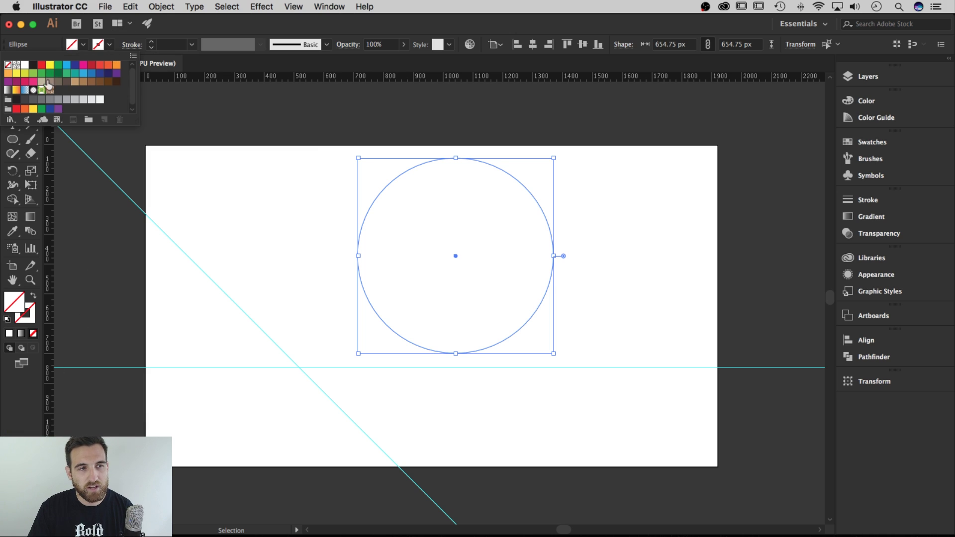
{"action": "left_click", "coordinate": [34, 66]}
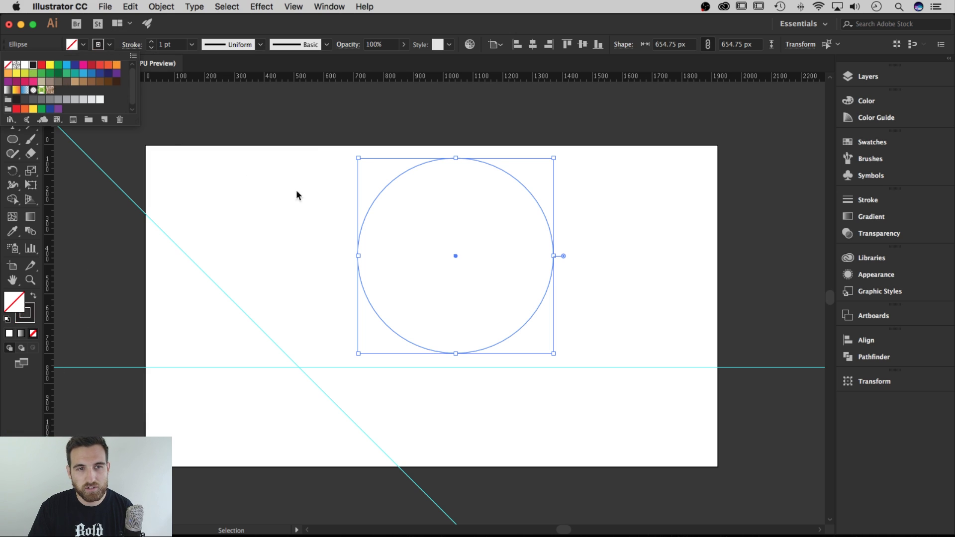
{"action": "left_click", "coordinate": [366, 232]}
{"action": "left_click", "coordinate": [366, 225]}
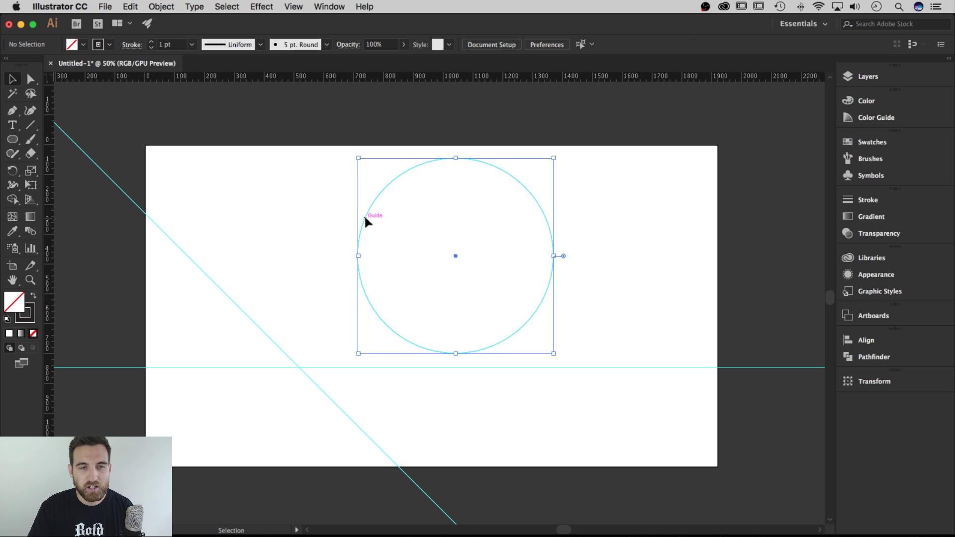
{"action": "right_click", "coordinate": [371, 205]}
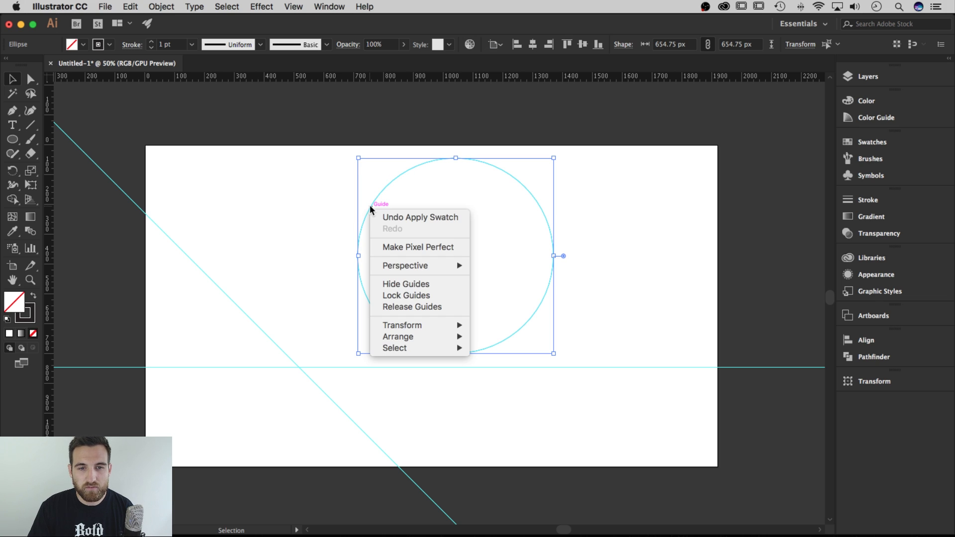
- Release the circle guide into a path, then make it a guide again
{"action": "left_click", "coordinate": [416, 307]}
{"action": "left_click", "coordinate": [626, 238]}
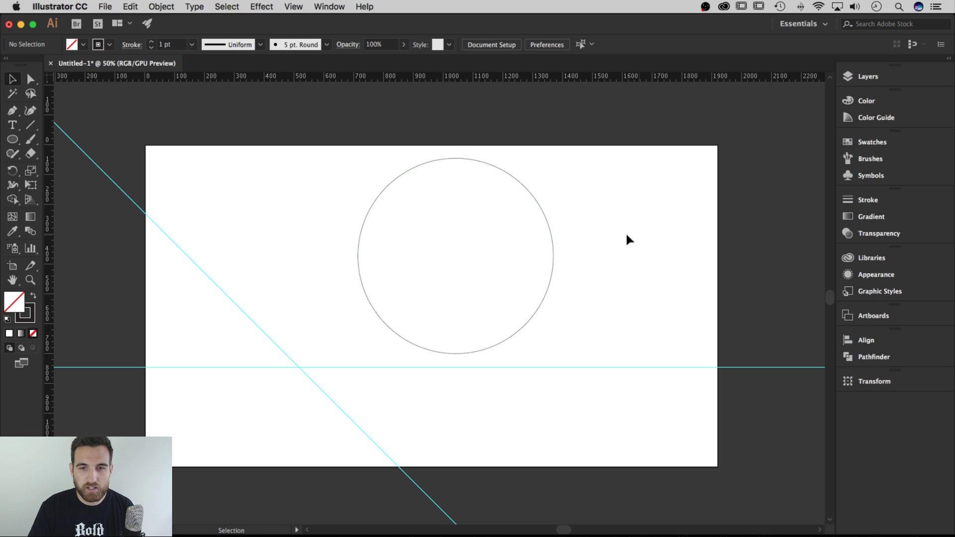
{"action": "left_click", "coordinate": [534, 199]}
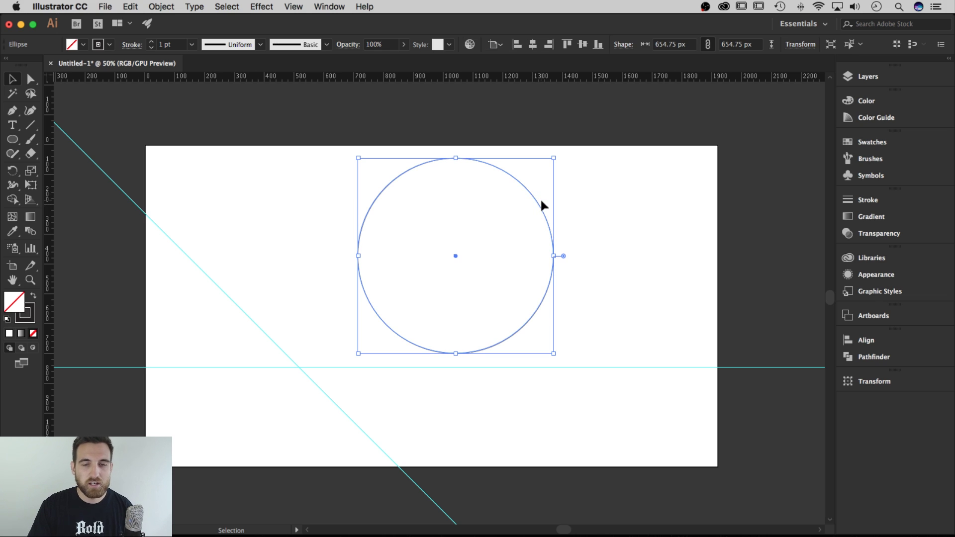
{"action": "right_click", "coordinate": [537, 201]}
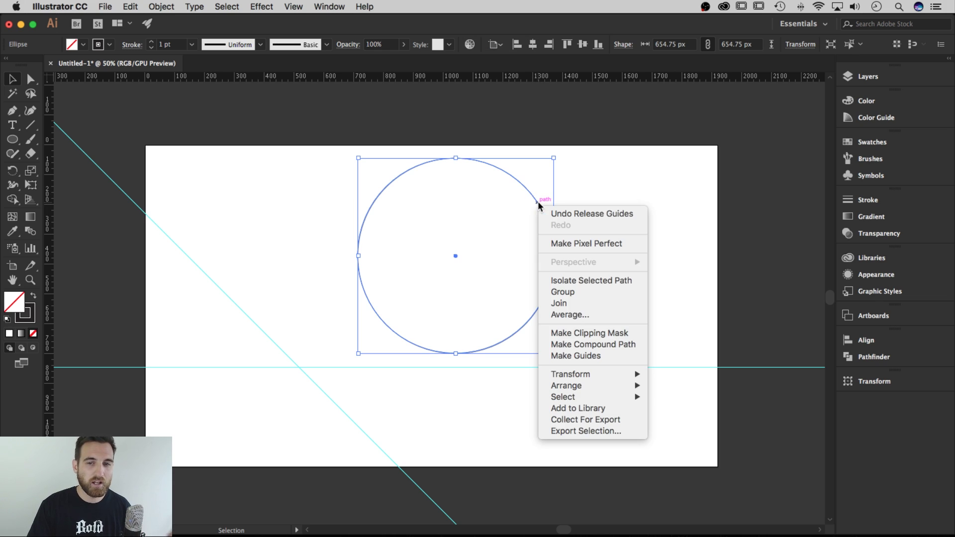
{"action": "left_click", "coordinate": [567, 353]}
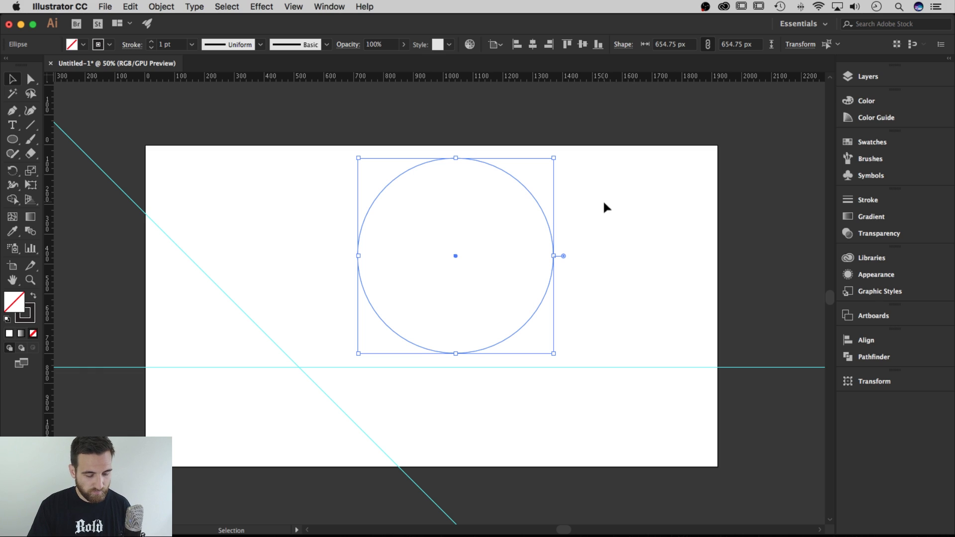
- Hide the guides with Cmd+; and bring them back
{"action": "key", "text": "a"}
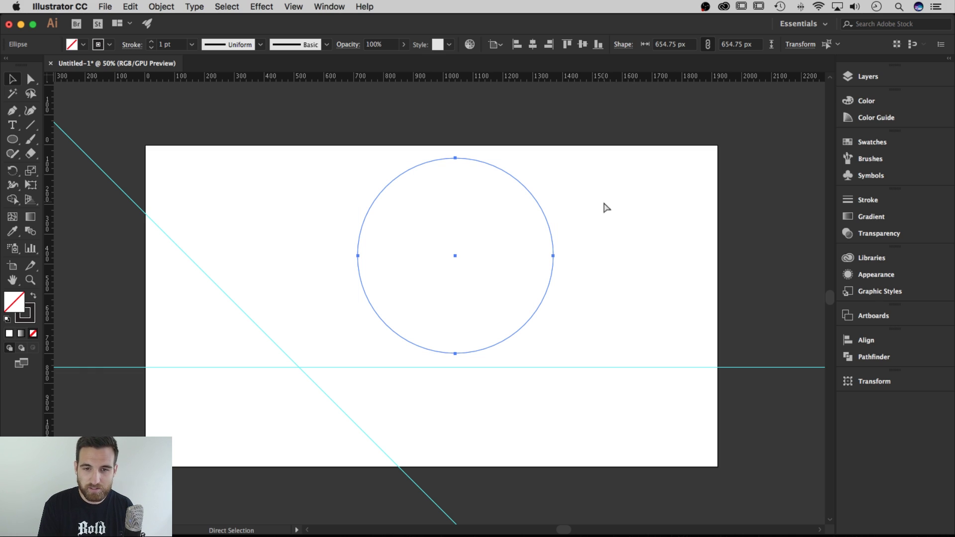
{"action": "key", "text": "cmd+;"}
{"action": "key", "text": "cmd+;"}
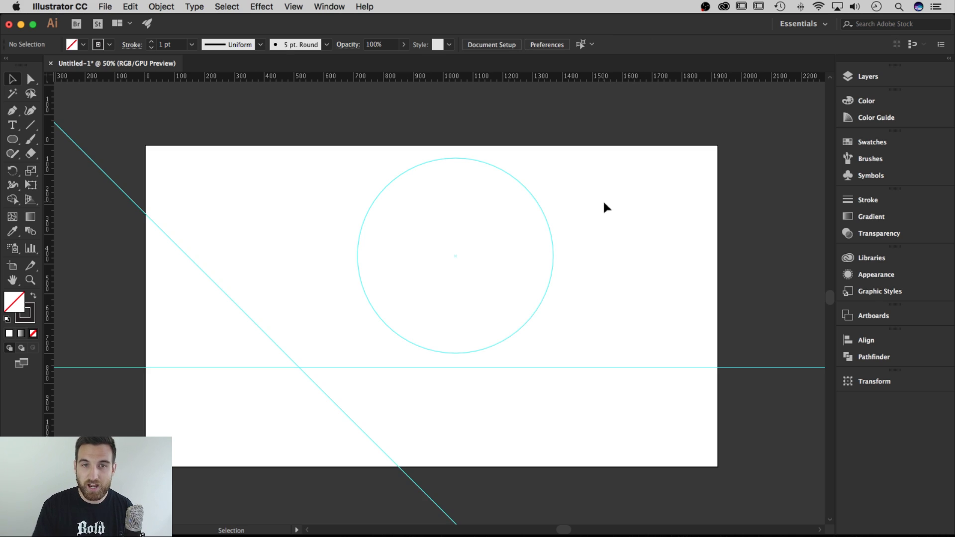
{"action": "key", "text": "cmd+z"}
{"action": "left_click", "coordinate": [691, 203]}
- Select all the guides and apply Lock Guides from the View menu
{"action": "key", "text": "cmd+alt+g"}
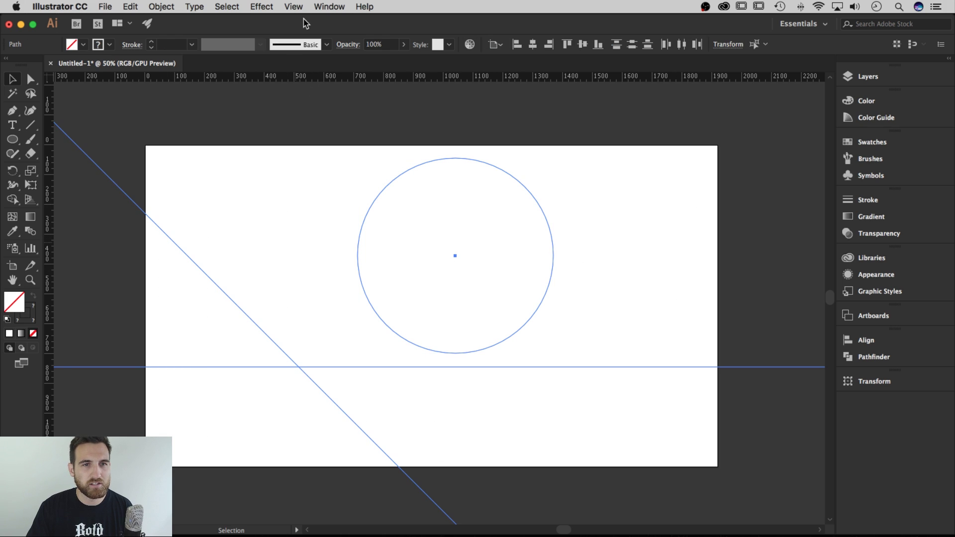
{"action": "left_click", "coordinate": [294, 7]}
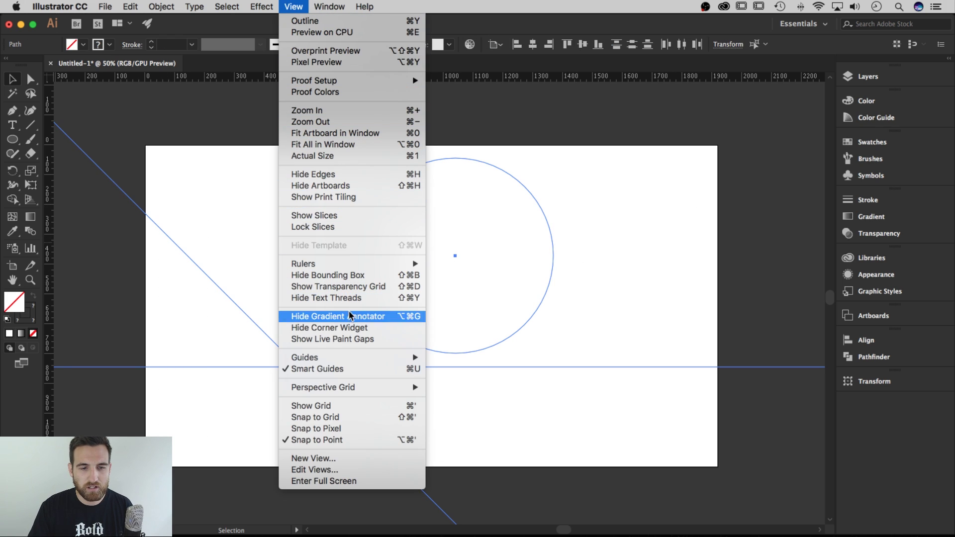
{"action": "mouse_move", "coordinate": [305, 357]}
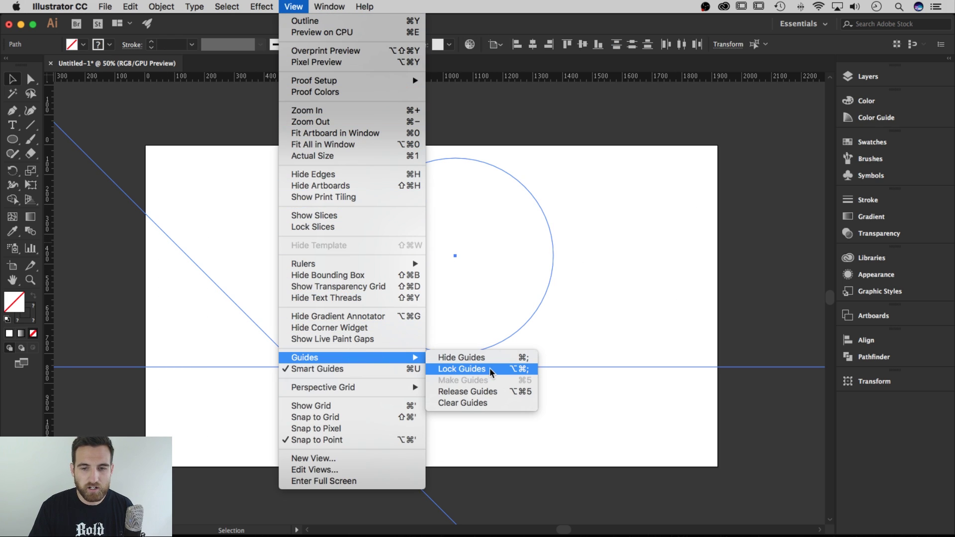
{"action": "left_click", "coordinate": [523, 371]}
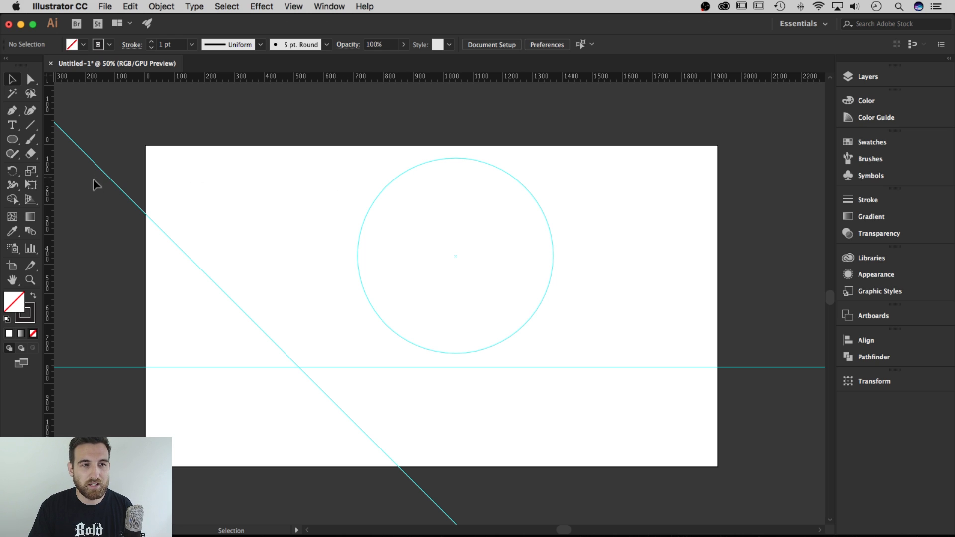
- Draw a star and move it onto the artboard left of the circle
{"action": "left_click", "coordinate": [17, 142]}
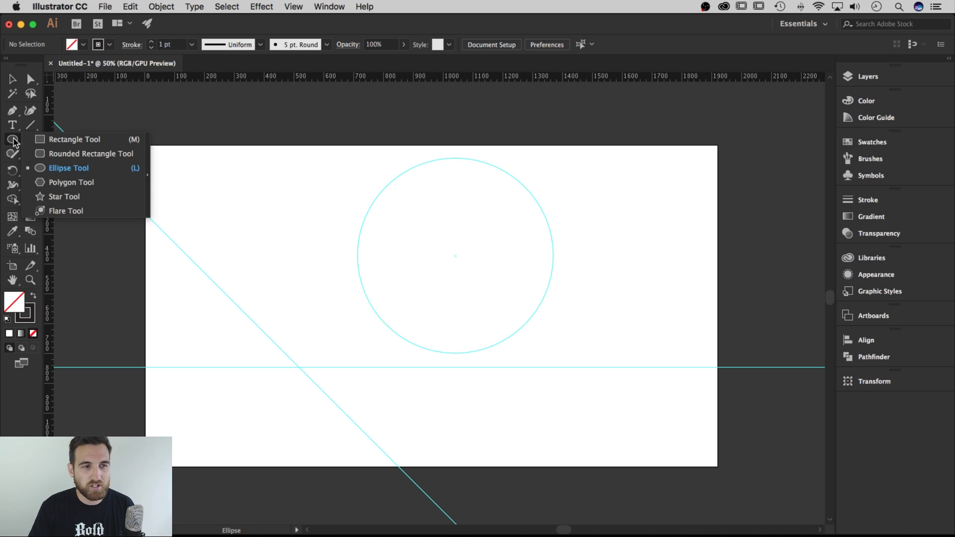
{"action": "left_click", "coordinate": [64, 197]}
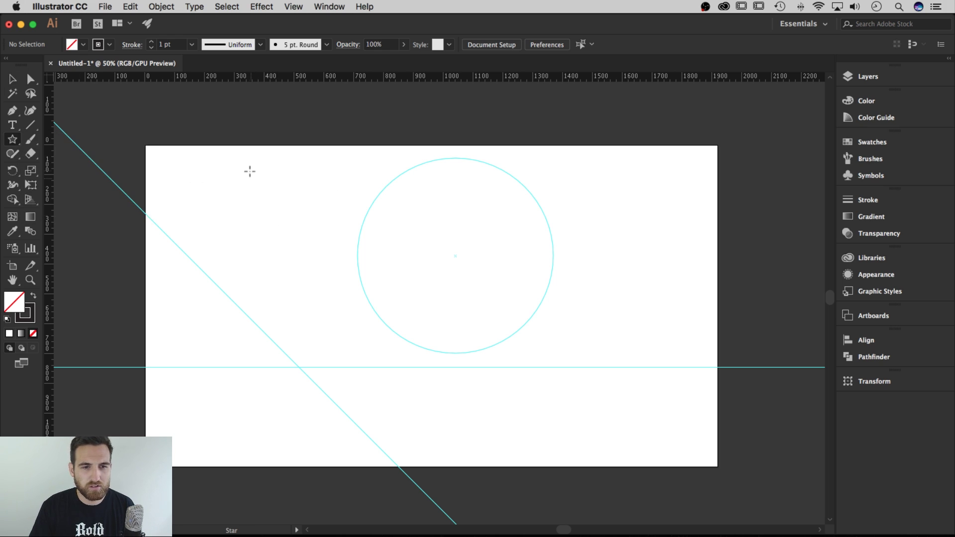
{"action": "left_click_drag", "start_coordinate": [252, 170], "coordinate": [319, 221]}
{"action": "key", "text": "v"}
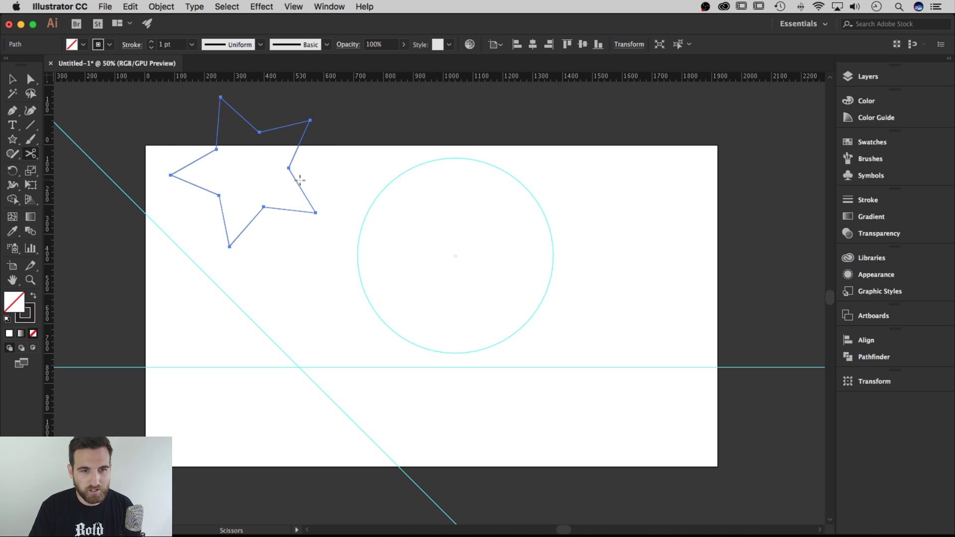
{"action": "left_click_drag", "start_coordinate": [298, 187], "coordinate": [326, 253]}
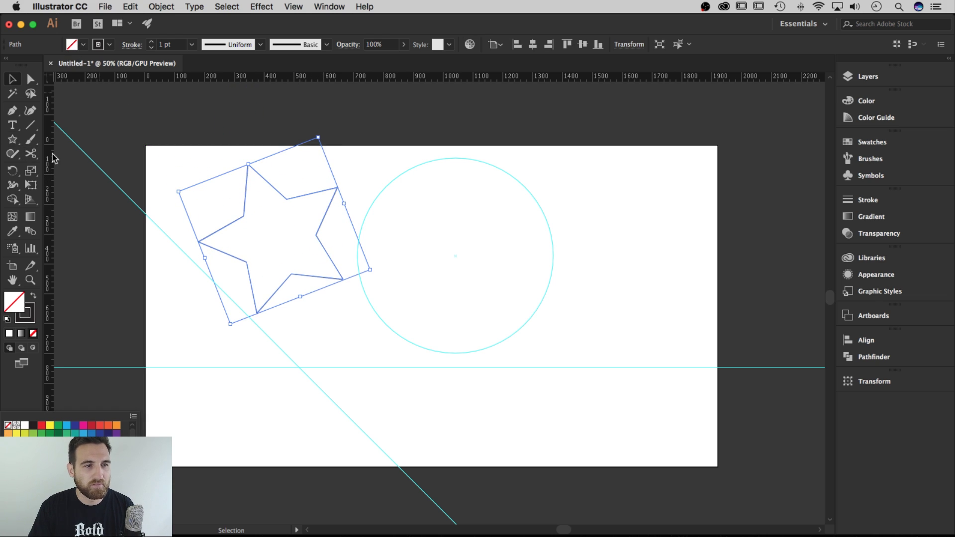
- Give the star a red fill and no stroke, then deselect it
{"action": "left_click", "coordinate": [84, 44]}
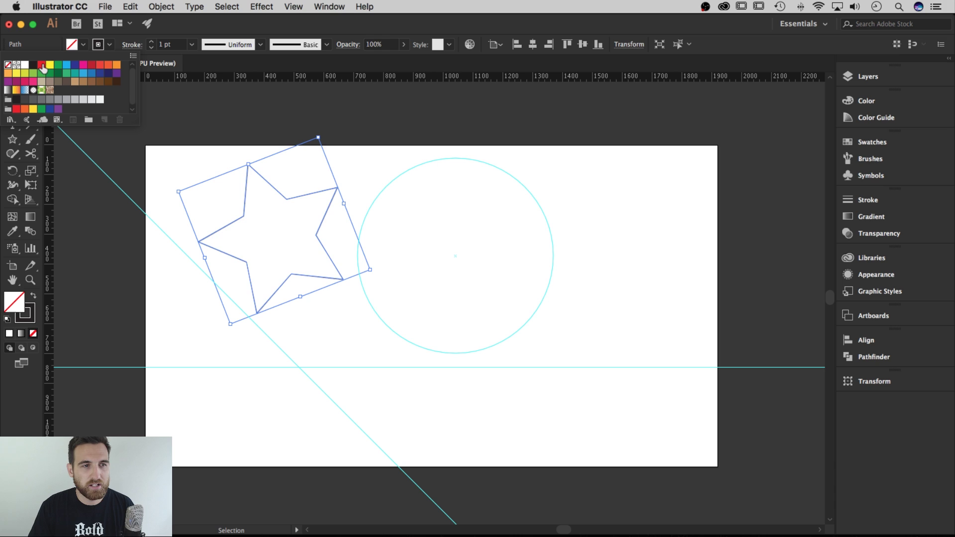
{"action": "left_click", "coordinate": [40, 66]}
{"action": "left_click", "coordinate": [103, 45]}
{"action": "left_click", "coordinate": [11, 65]}
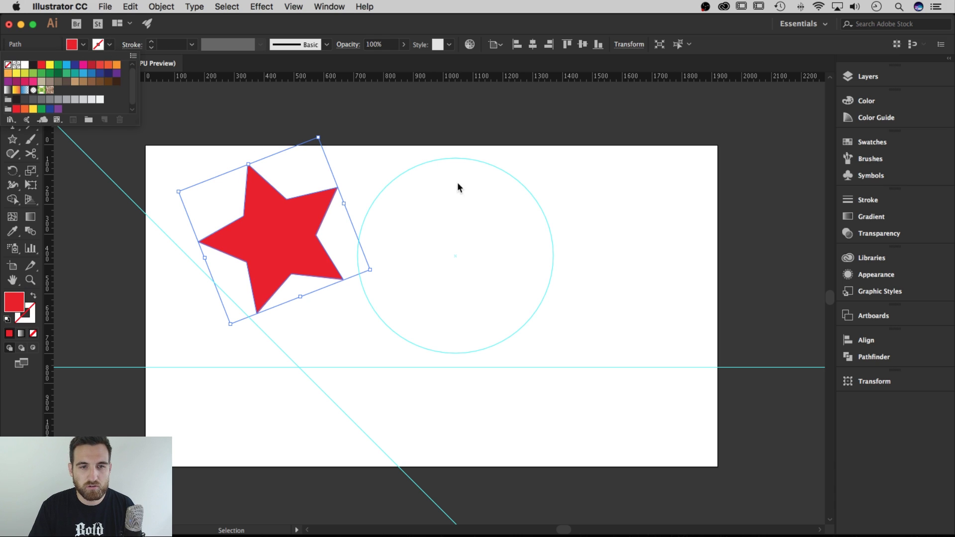
{"action": "key", "text": "super+shift+a"}
{"action": "left_click", "coordinate": [270, 208]}
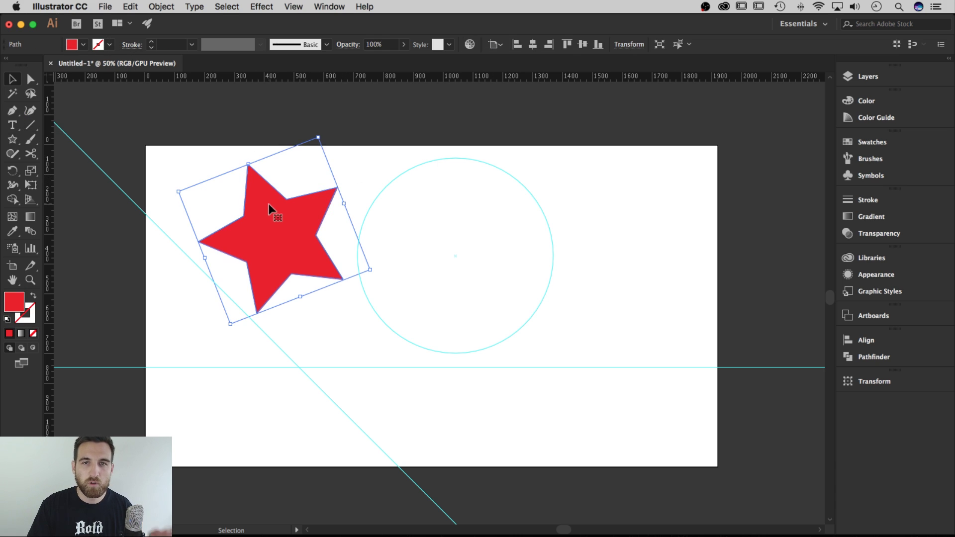
{"action": "right_click", "coordinate": [270, 215]}
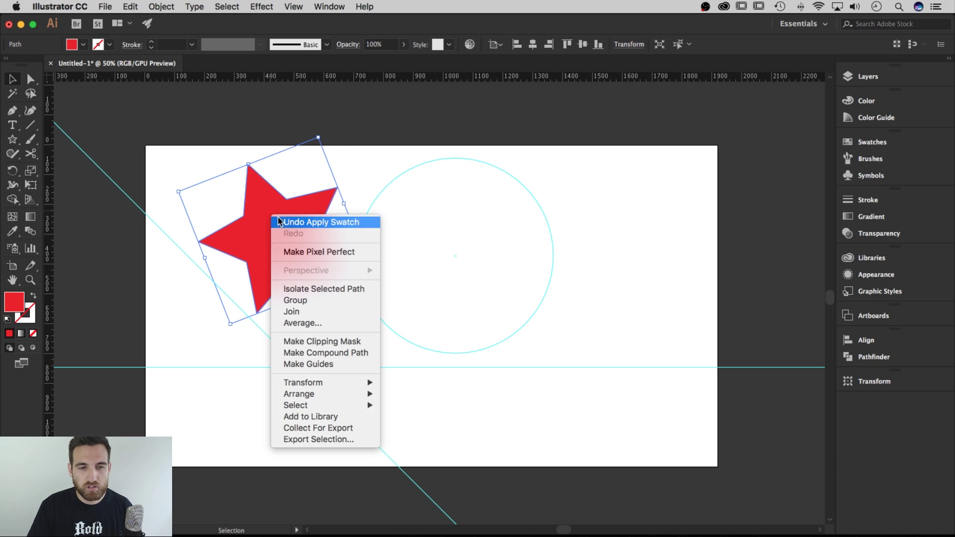
{"action": "left_click", "coordinate": [335, 364]}
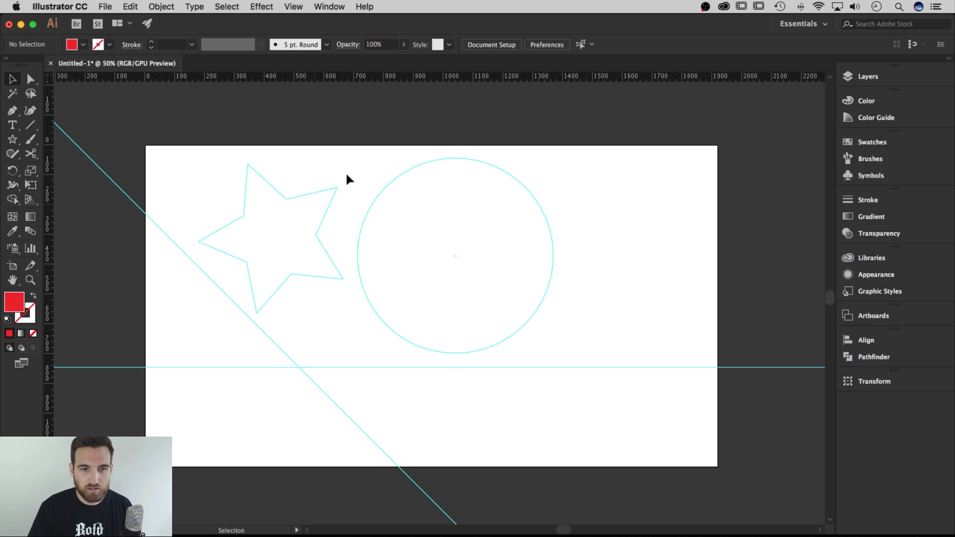
{"action": "left_click", "coordinate": [355, 184]}
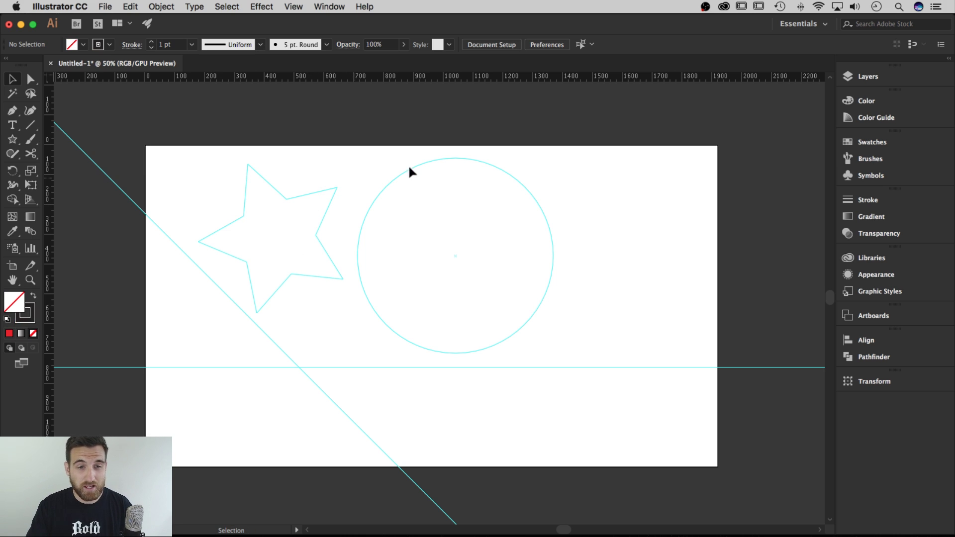
{"action": "left_click", "coordinate": [270, 224]}
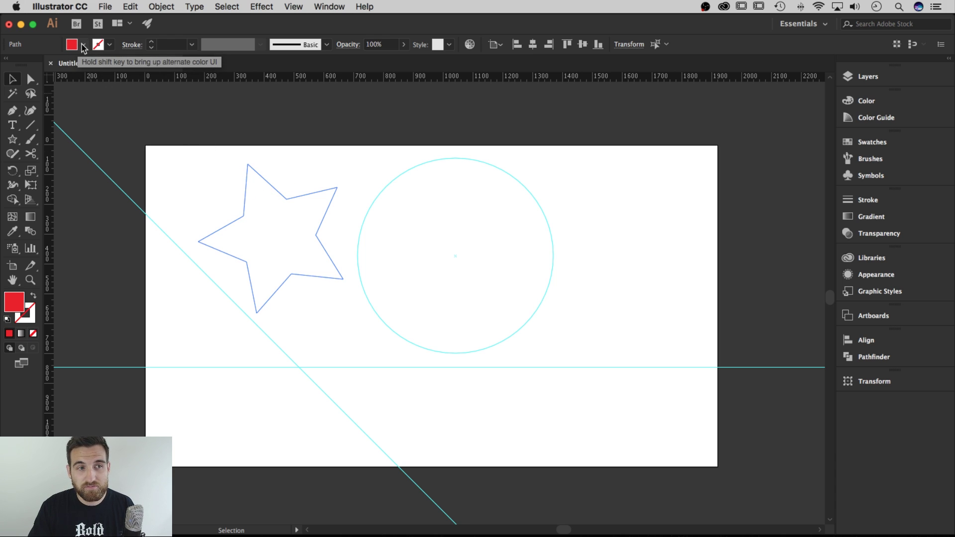
{"action": "right_click", "coordinate": [287, 198]}
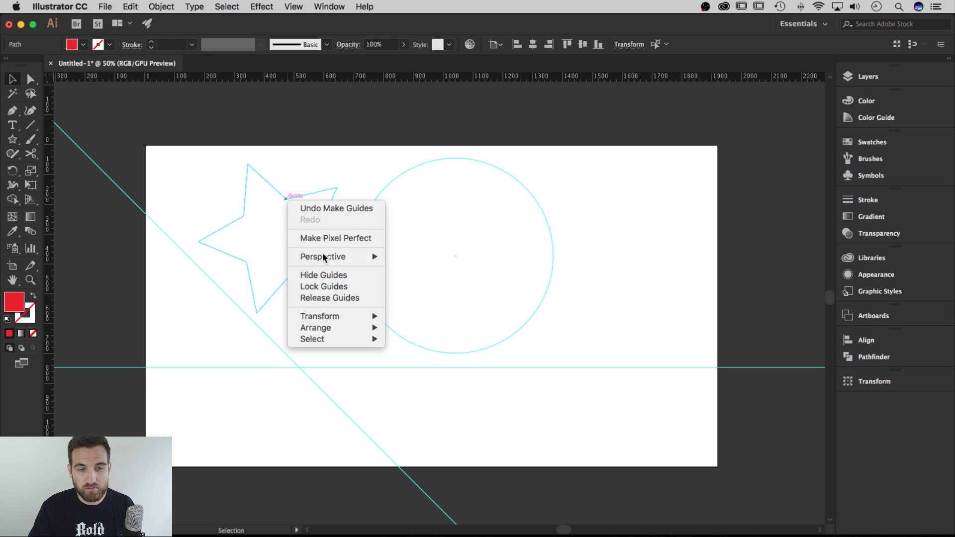
{"action": "left_click", "coordinate": [330, 298]}
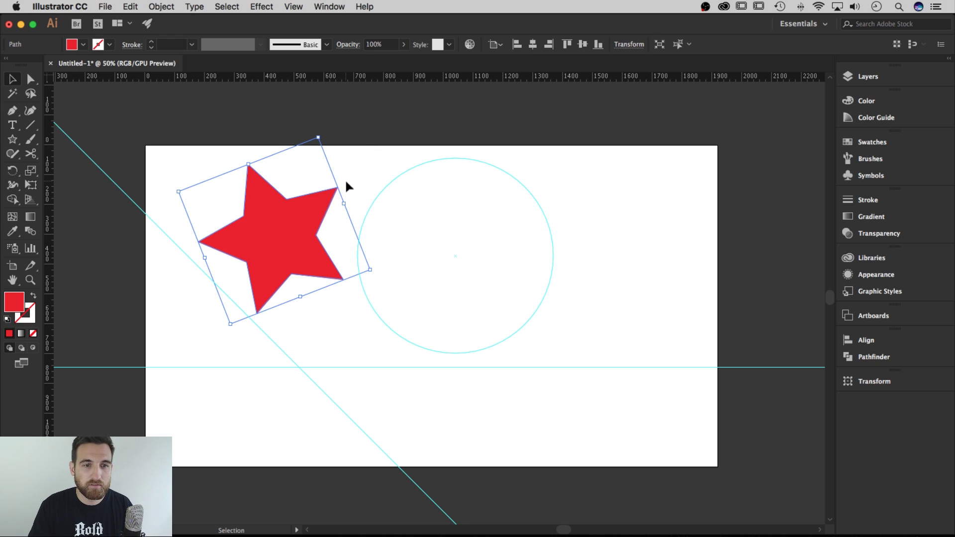
{"action": "left_click", "coordinate": [307, 207]}
{"action": "right_click", "coordinate": [306, 207]}
- Dismiss the menu, drag a guide from the top ruler, and make the star a guide
{"action": "left_click", "coordinate": [333, 161]}
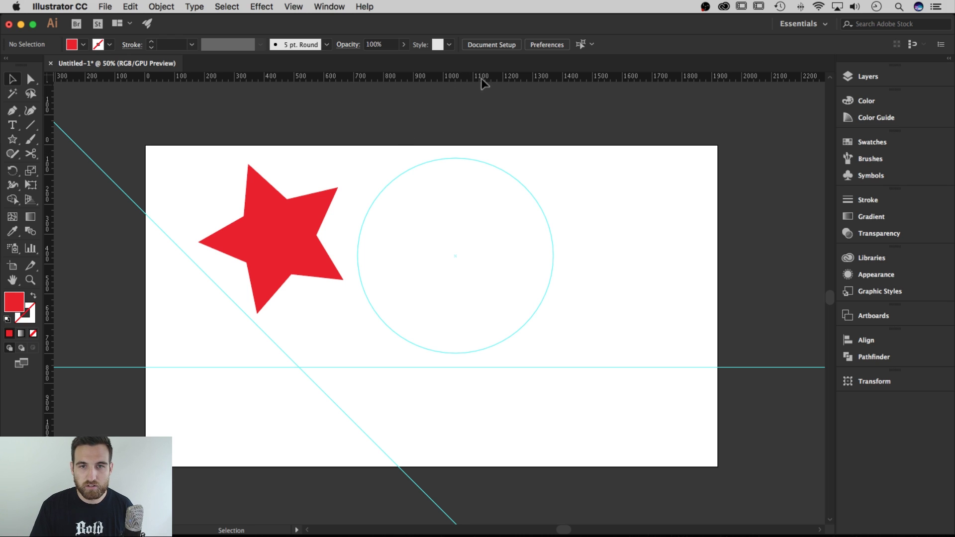
{"action": "left_click_drag", "start_coordinate": [483, 77], "coordinate": [624, 200]}
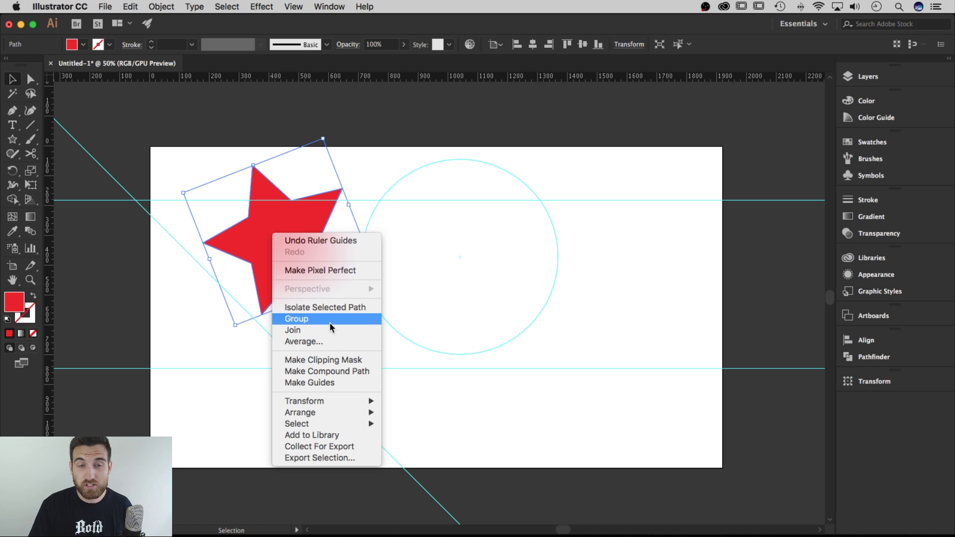
{"action": "left_click", "coordinate": [310, 383]}
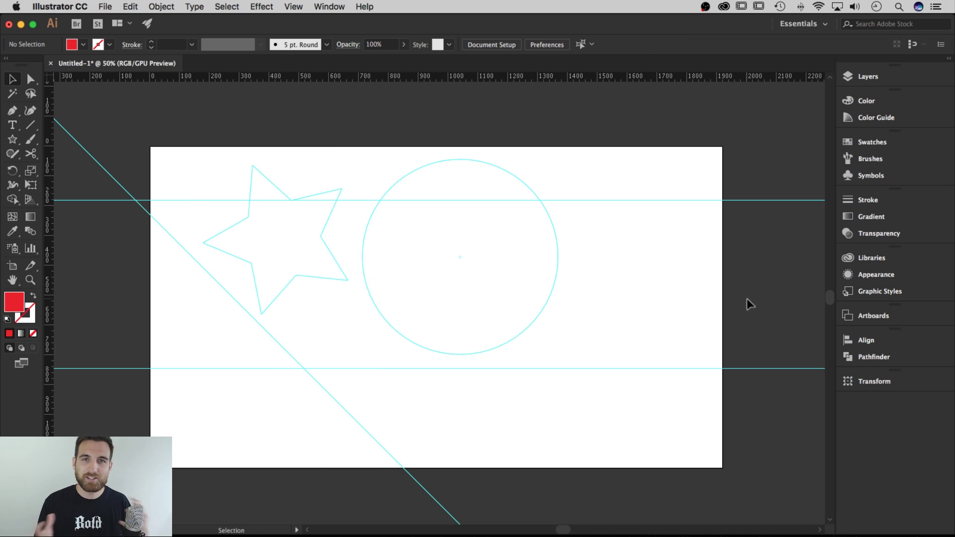